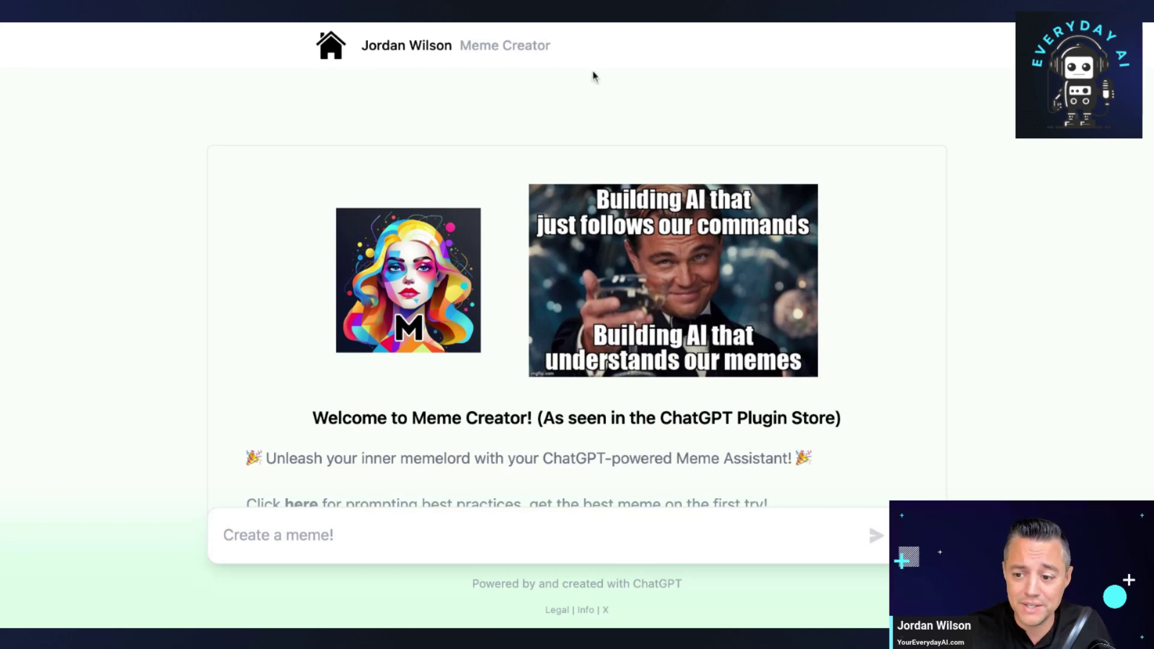
Step: Submit the prompt "Make a meme that talks about how streamyard is the best livestream tool" and view the generated meme
scroll(487, 391, "down", 2)
scroll(489, 391, "down", 5)
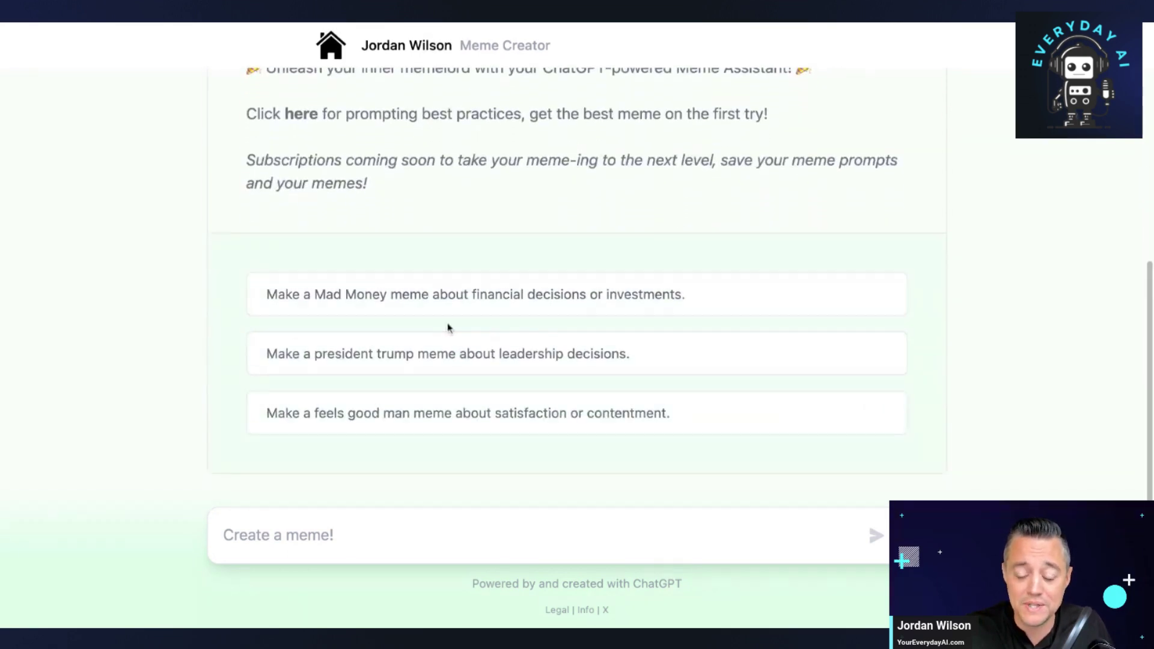
left_click(571, 525)
type("Make a meme that talks about how streamyard is the best livestream tool")
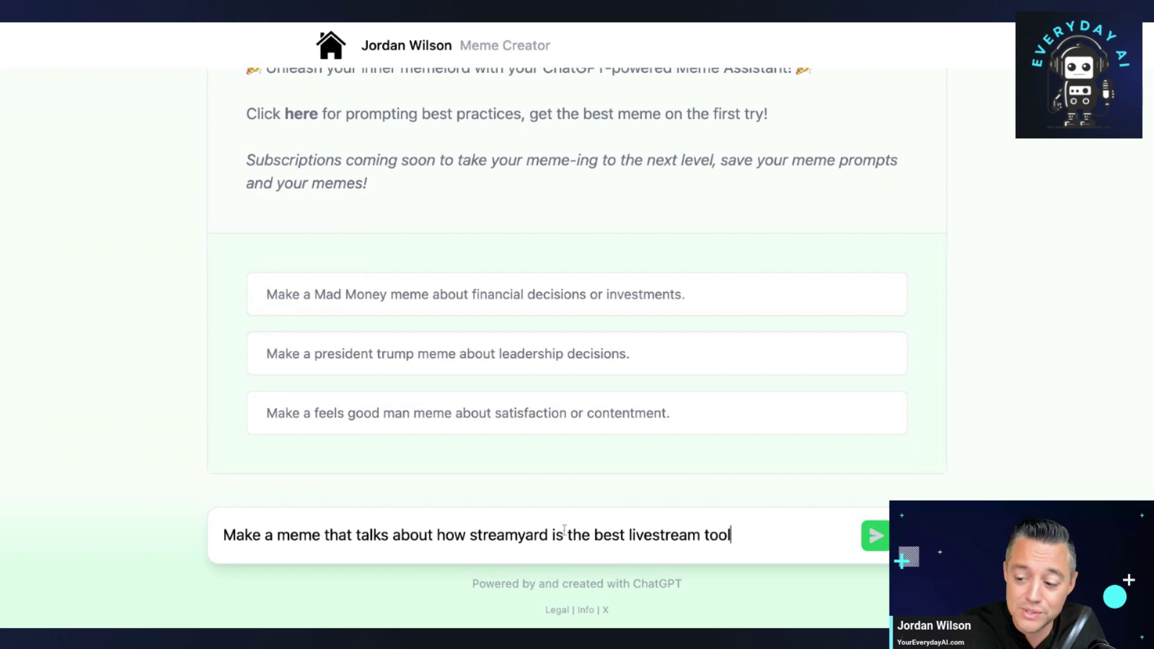
left_click(875, 536)
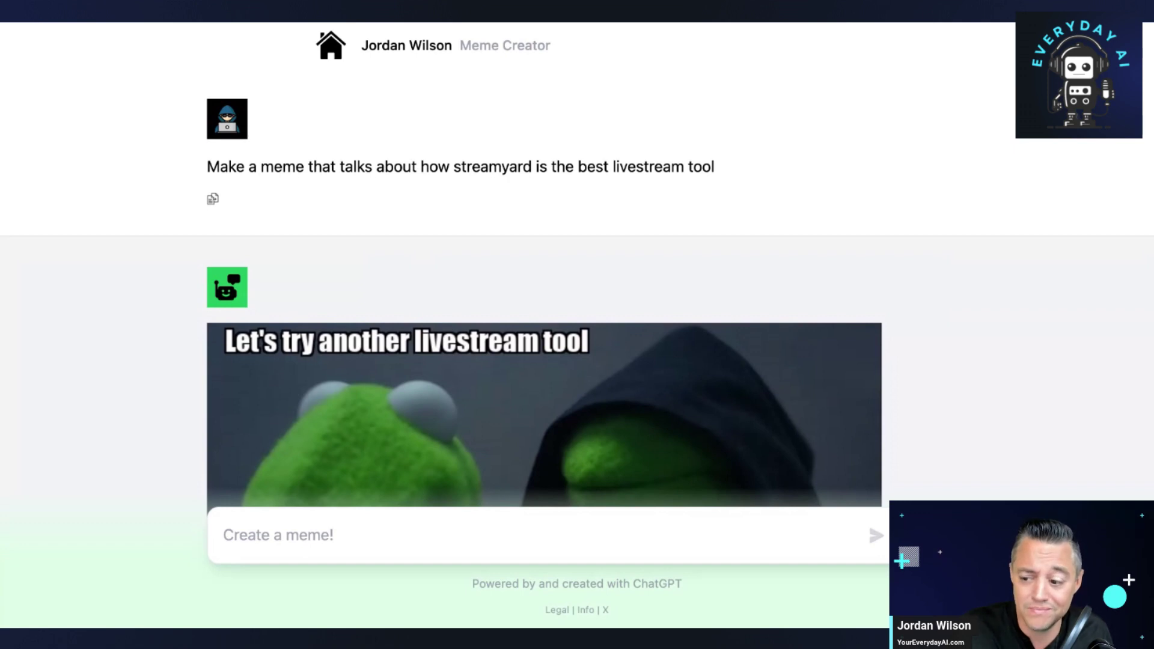
scroll(548, 327, "down", 2)
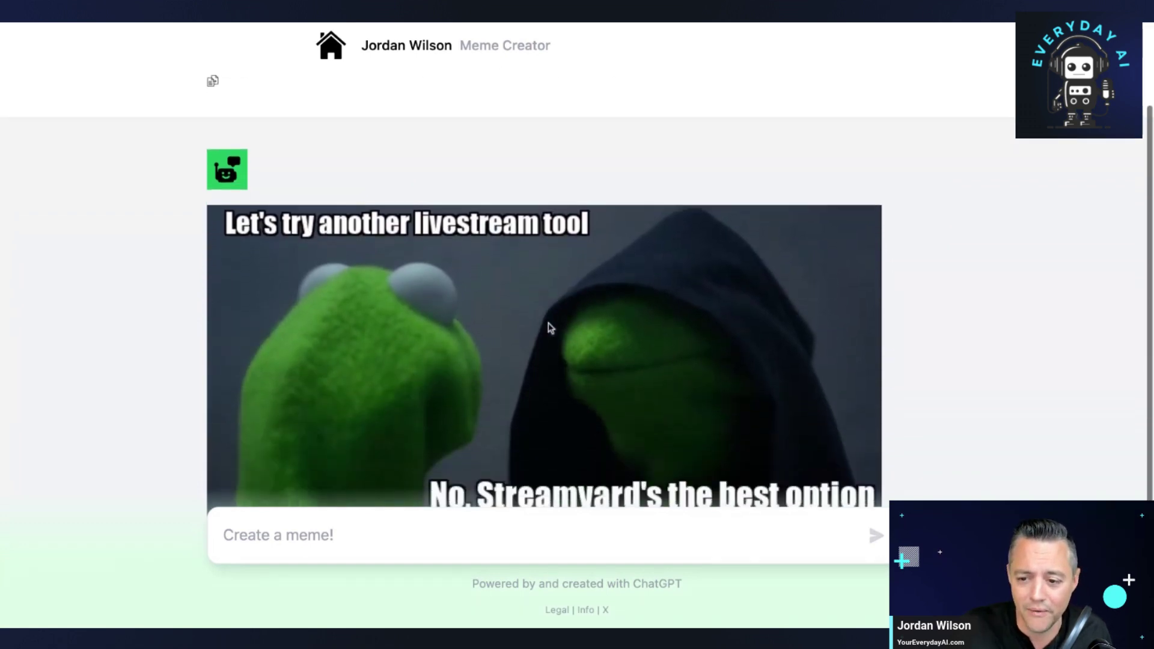
scroll(549, 328, "down", 2)
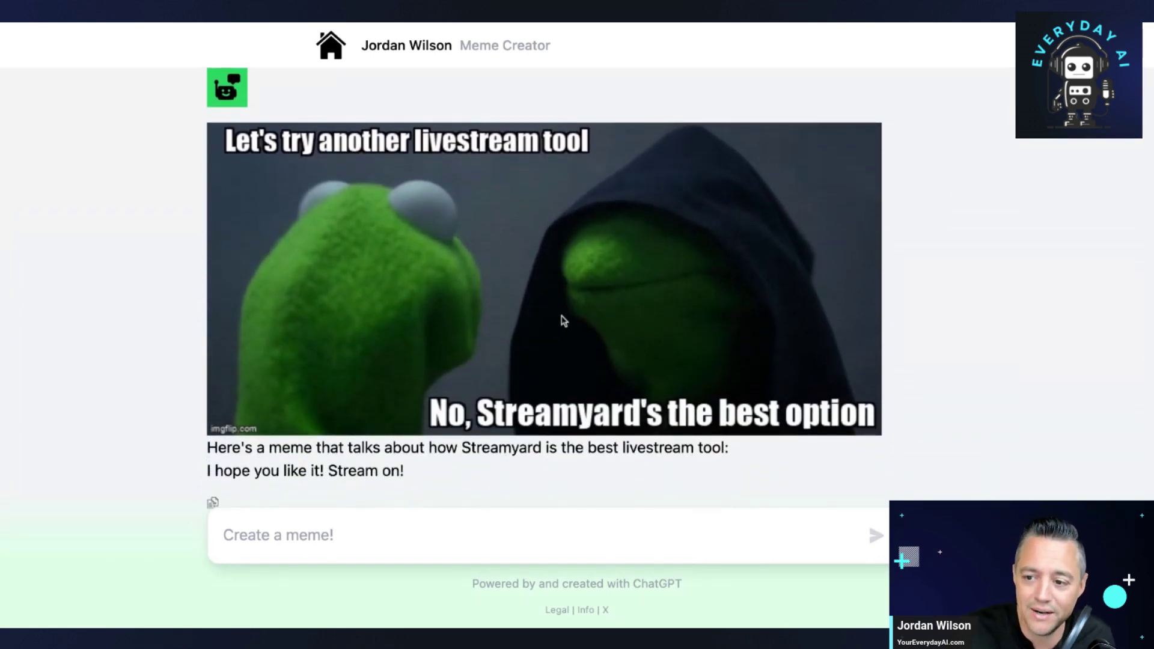
scroll(563, 320, "down", 1)
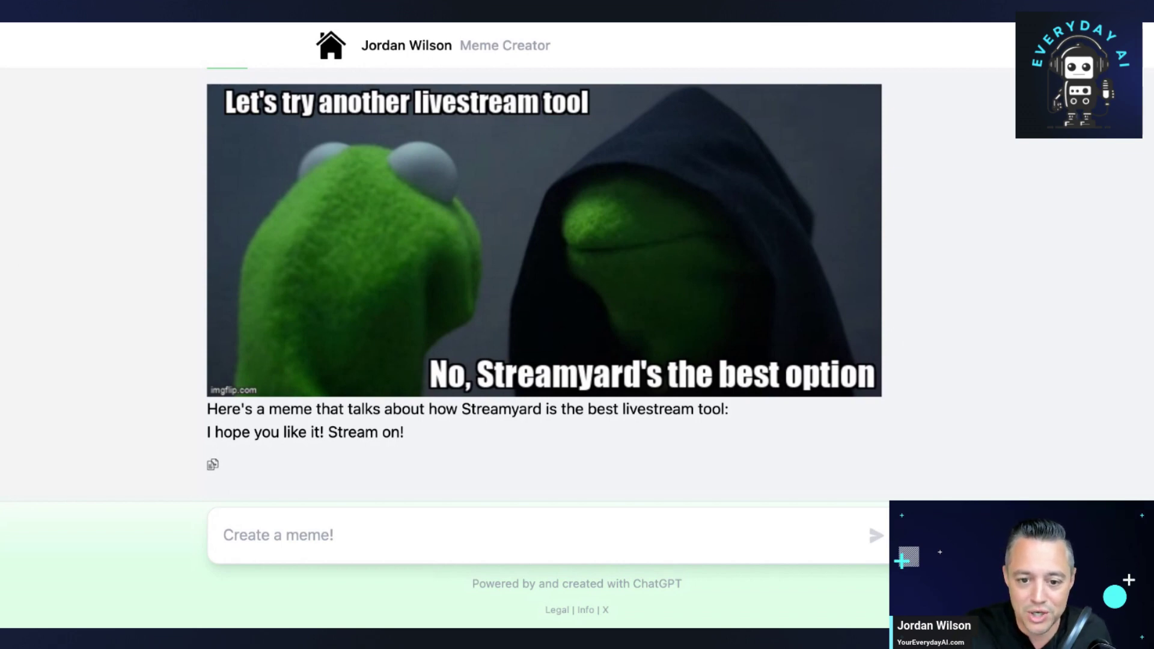
Step: Submit a second prompt, "Make a meme about people who waste their time by not using AI"
left_click(265, 523)
type("Make a meme about people who waste their time by not using AI")
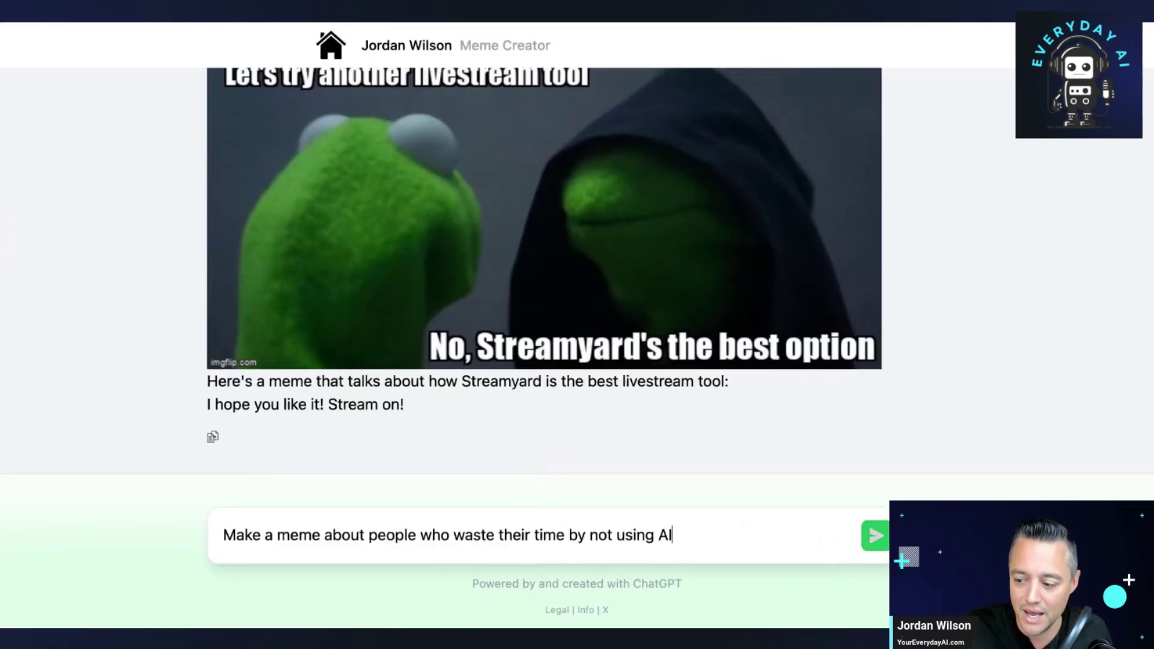
left_click(875, 535)
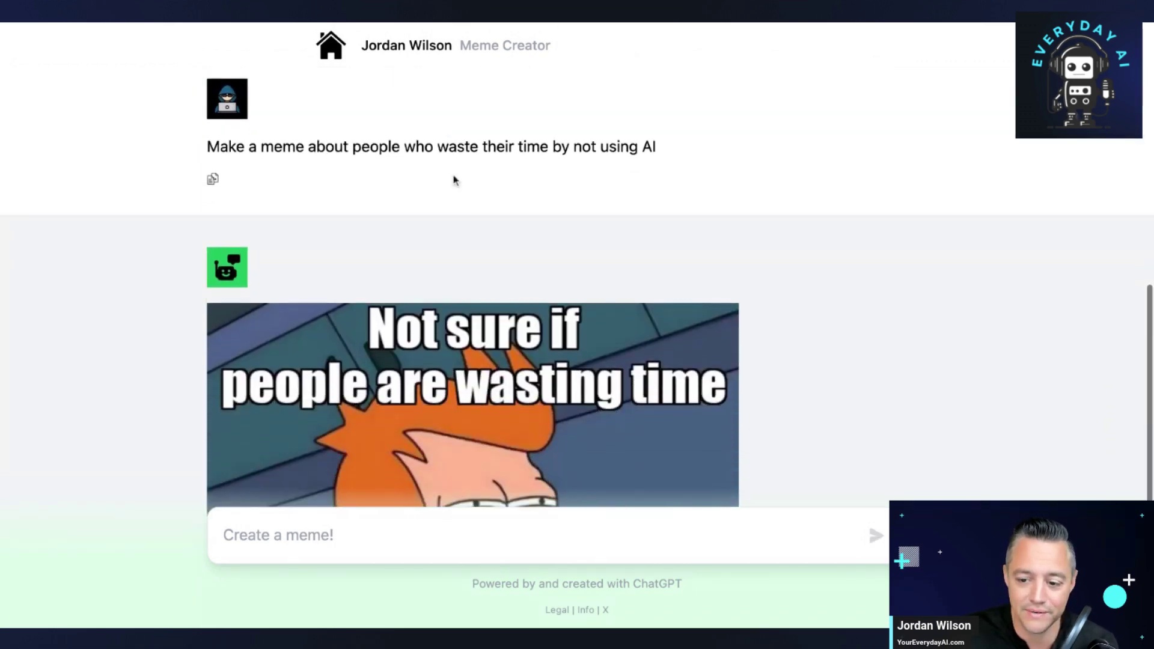
scroll(454, 173, "up", 1)
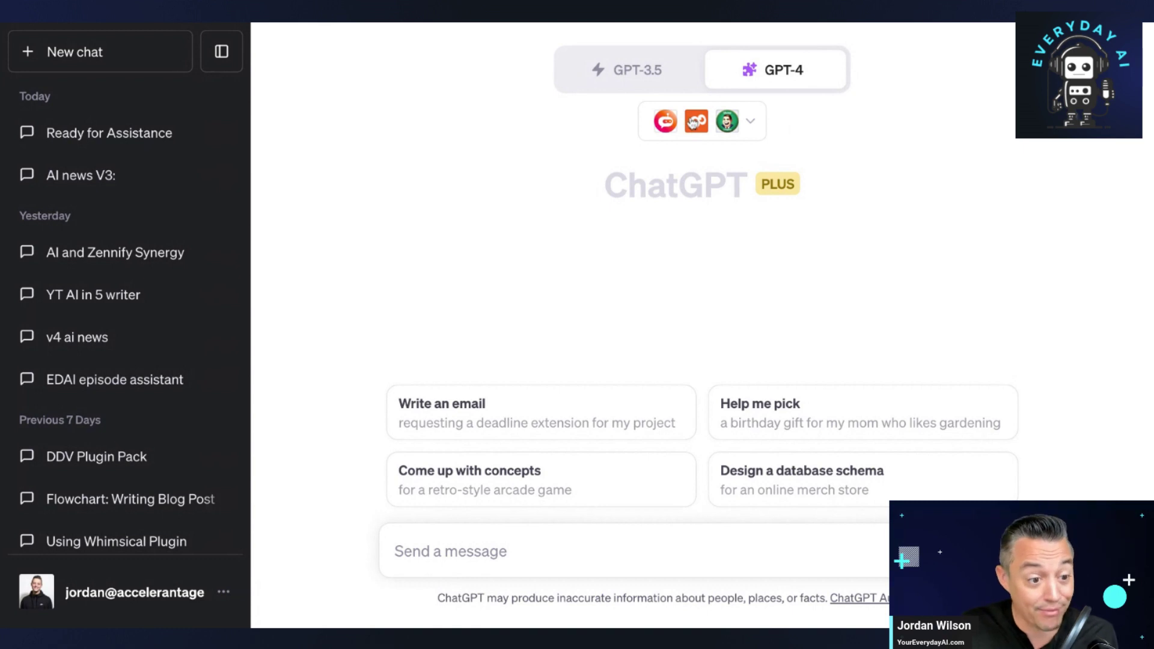
Step: Switch to ChatGPT and look through the list of available GPT-4 plugins, including BrowserOp, without changing the enabled ones
left_click(745, 124)
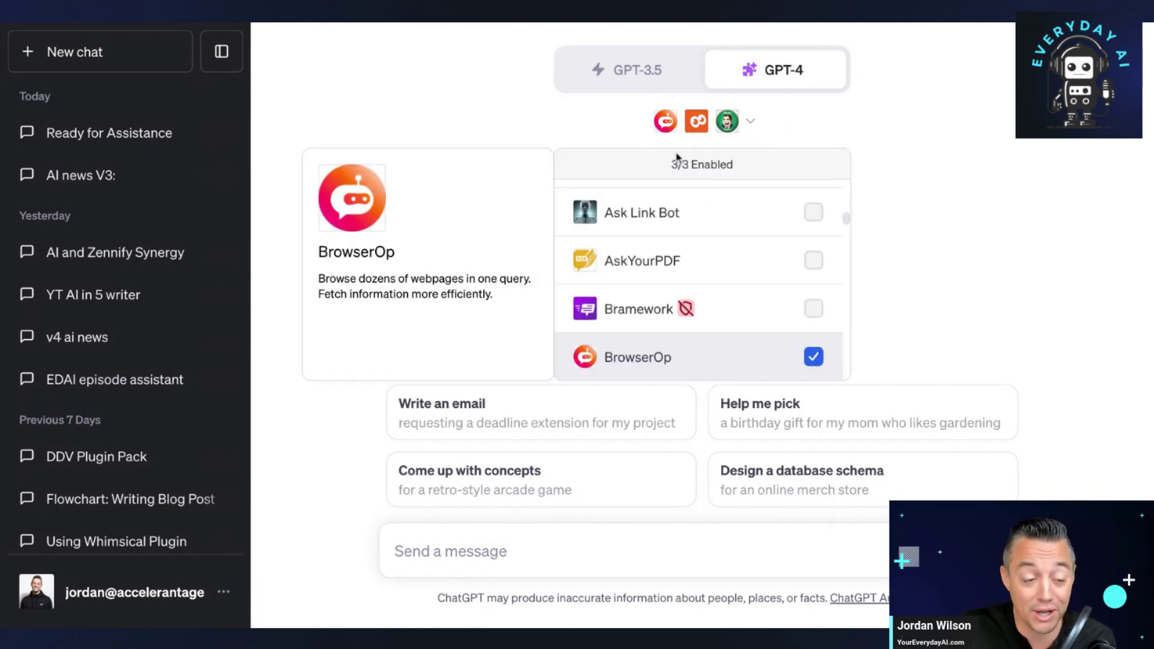
scroll(714, 258, "down", 3)
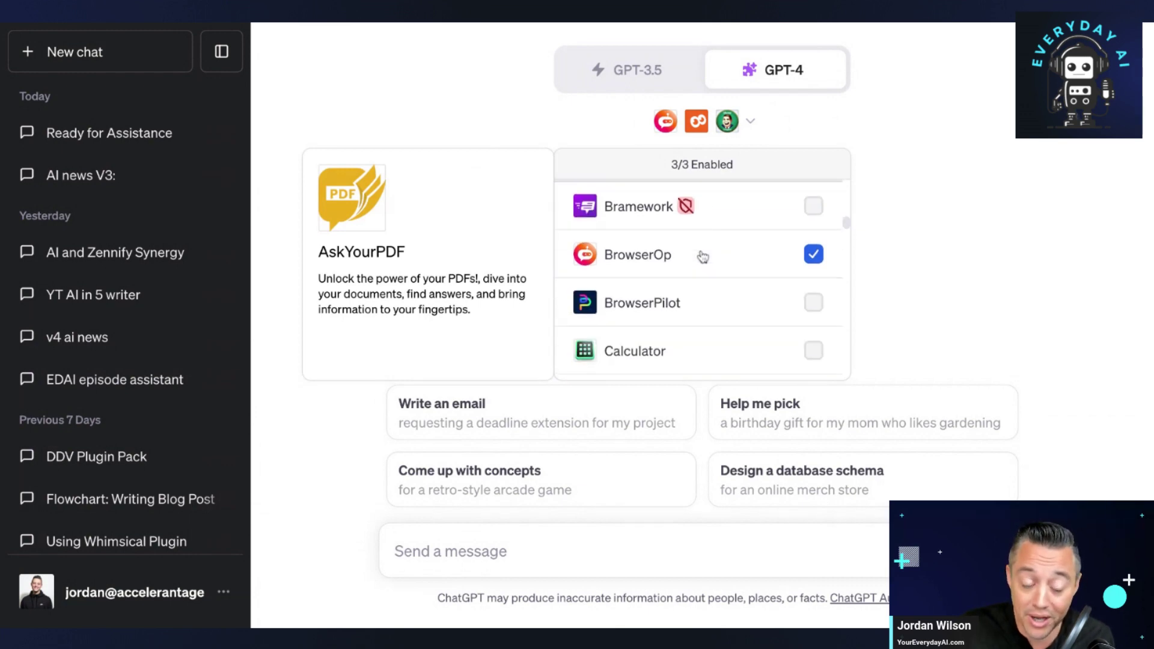
scroll(713, 257, "up", 2)
scroll(714, 257, "down", 5)
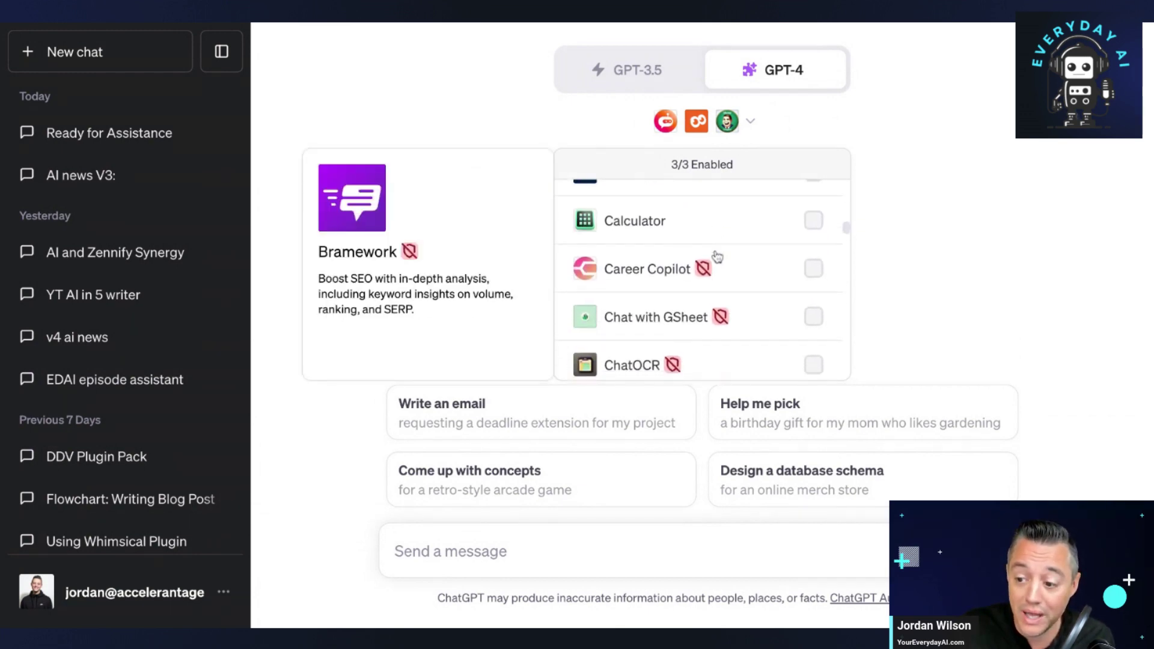
left_click(1, 253)
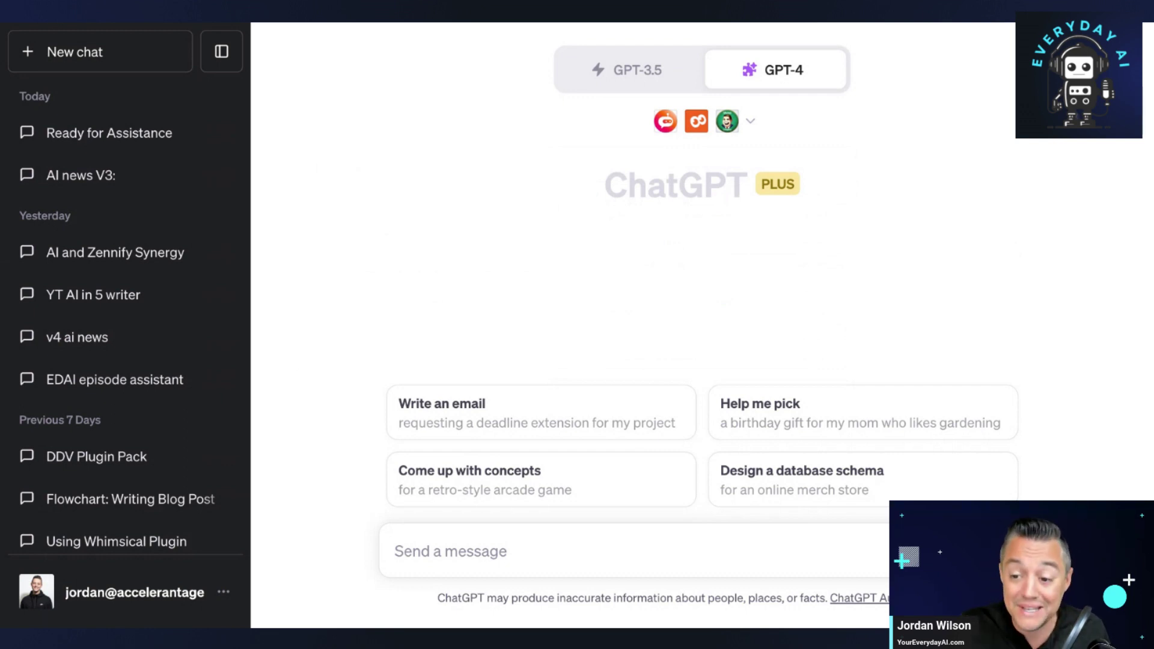
Step: Send the message "Make a meme about how AI will rule us all" in the new GPT-4 chat
left_click(547, 551)
type("Make a meme about how AI will rule us all")
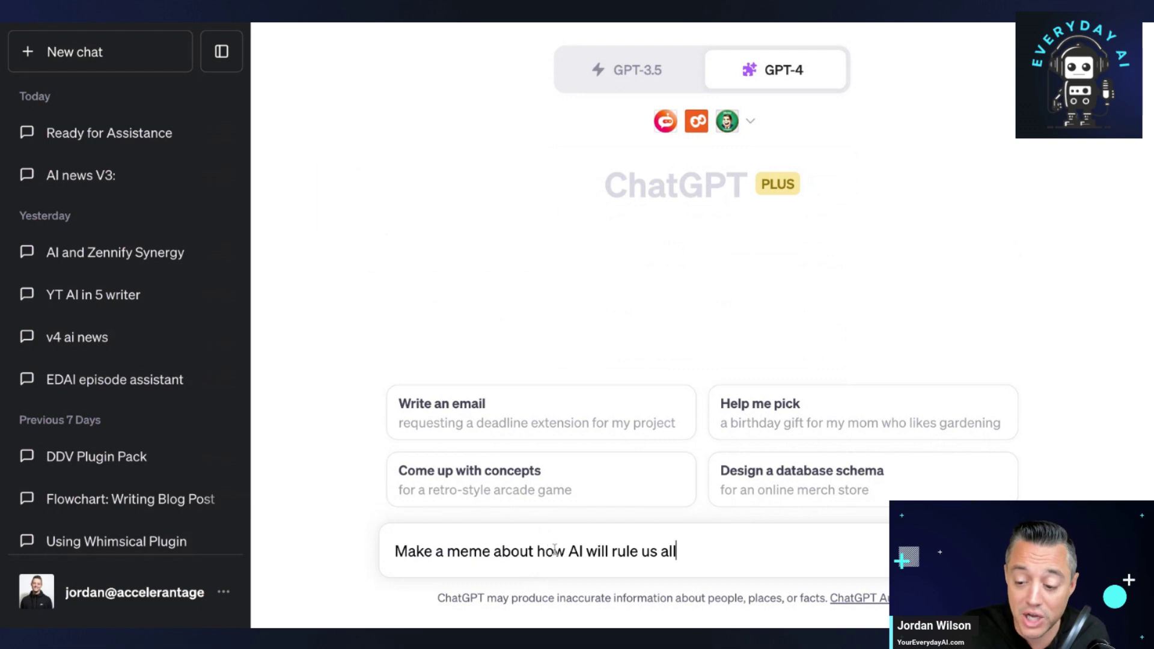
key("Return")
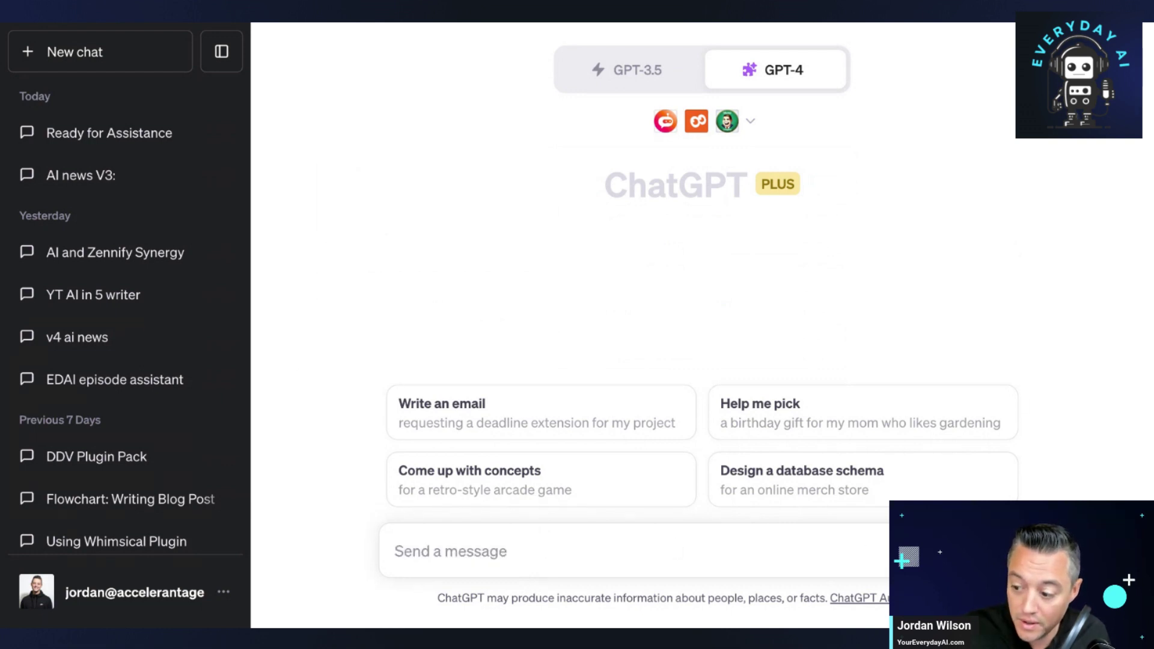
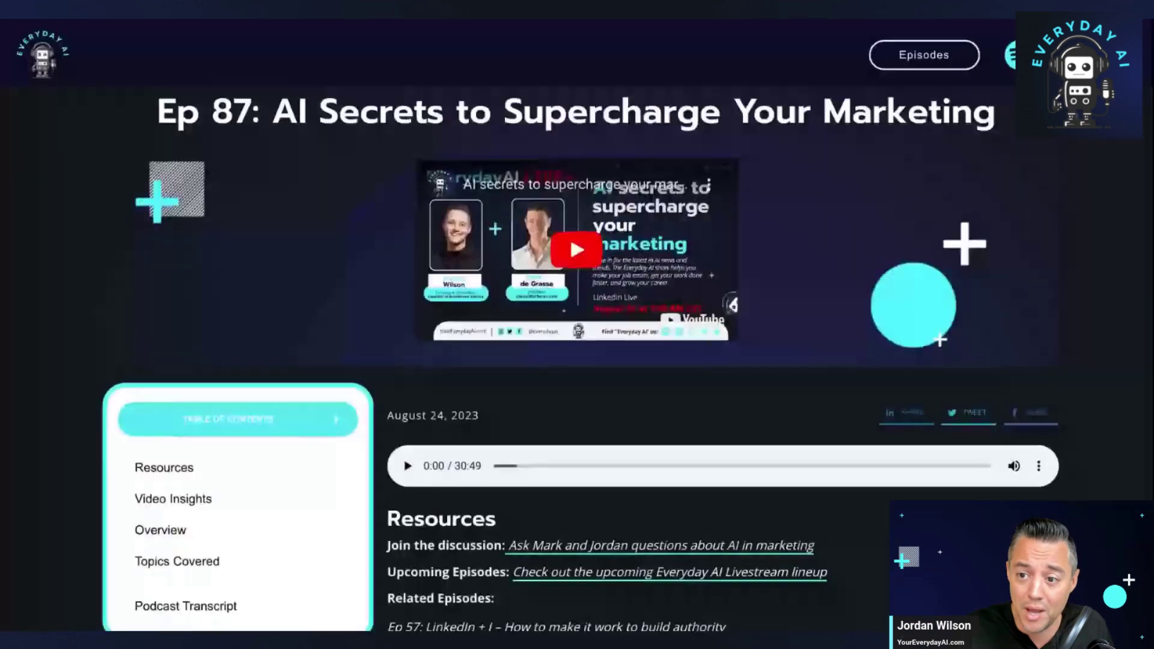
Step: Examine the Ep 87 article page on the Everyday AI website and highlight its title
scroll(318, 312, "down", 1)
scroll(320, 314, "up", 1)
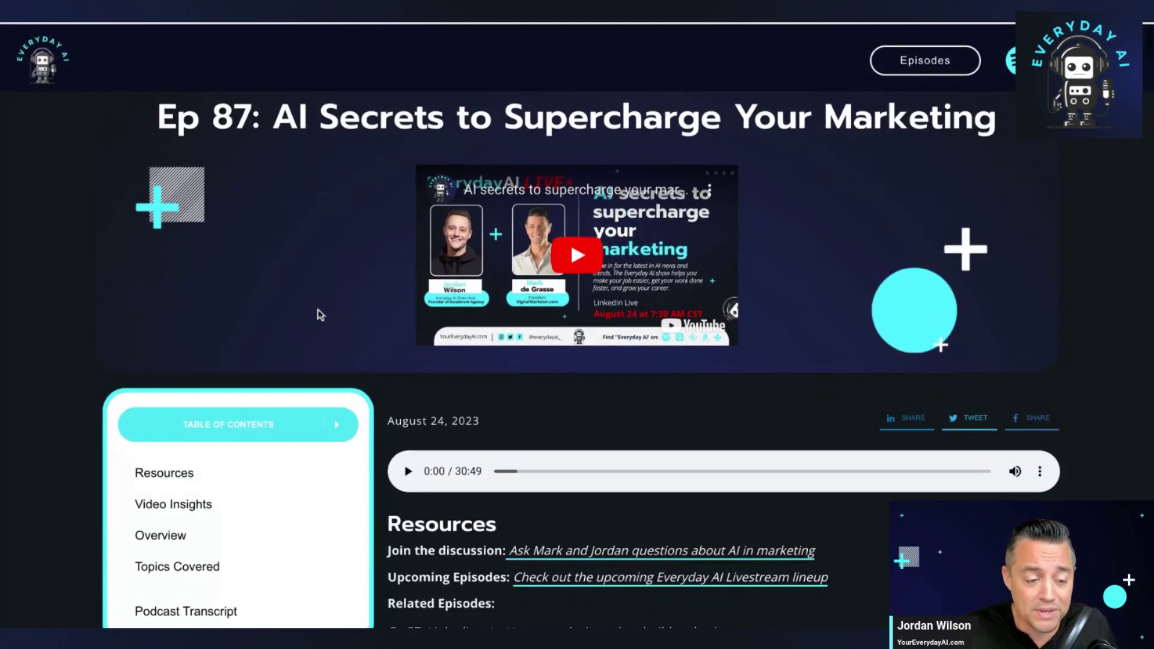
double_click(325, 114)
left_click(325, 114)
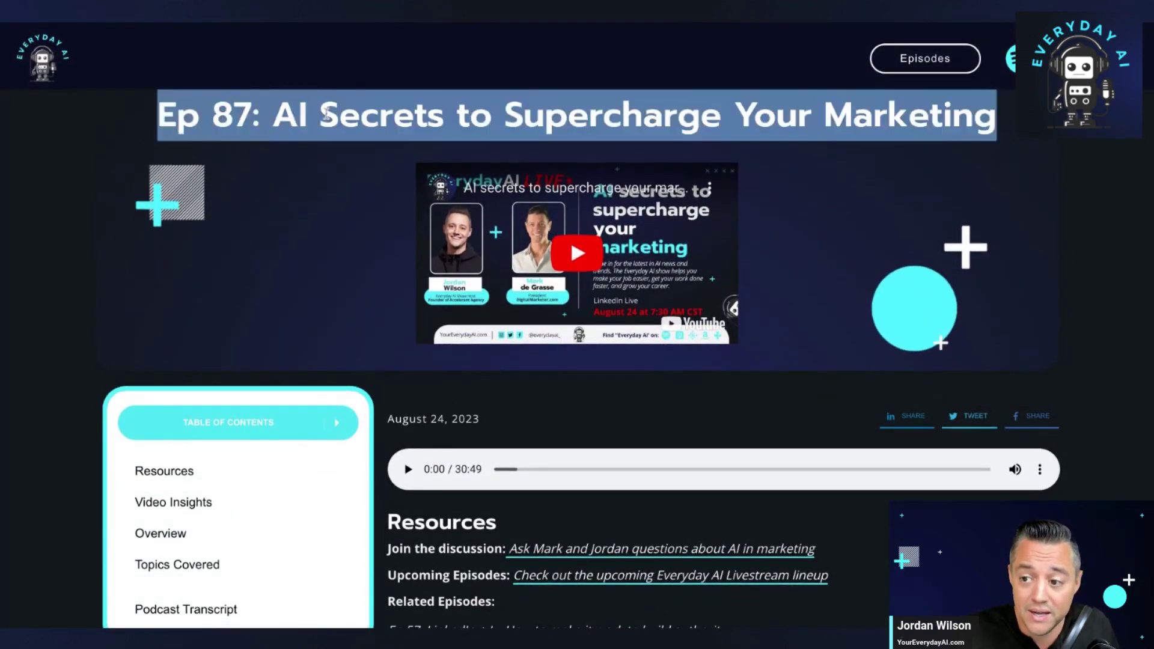
scroll(357, 117, "down", 1)
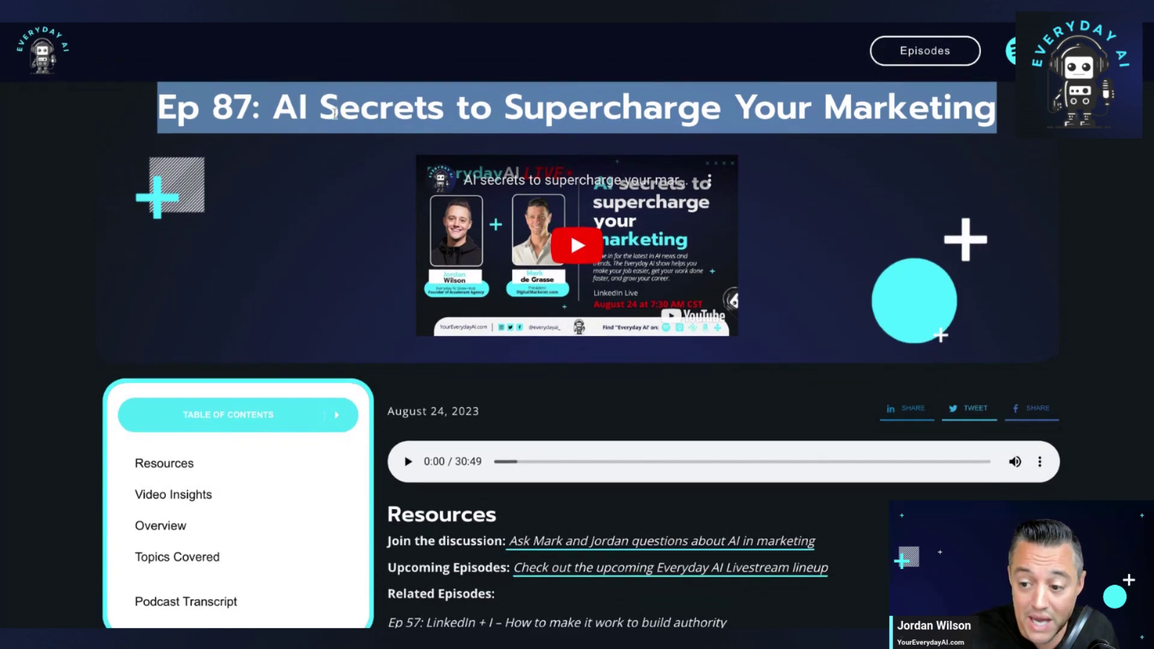
left_click(341, 96, "shift")
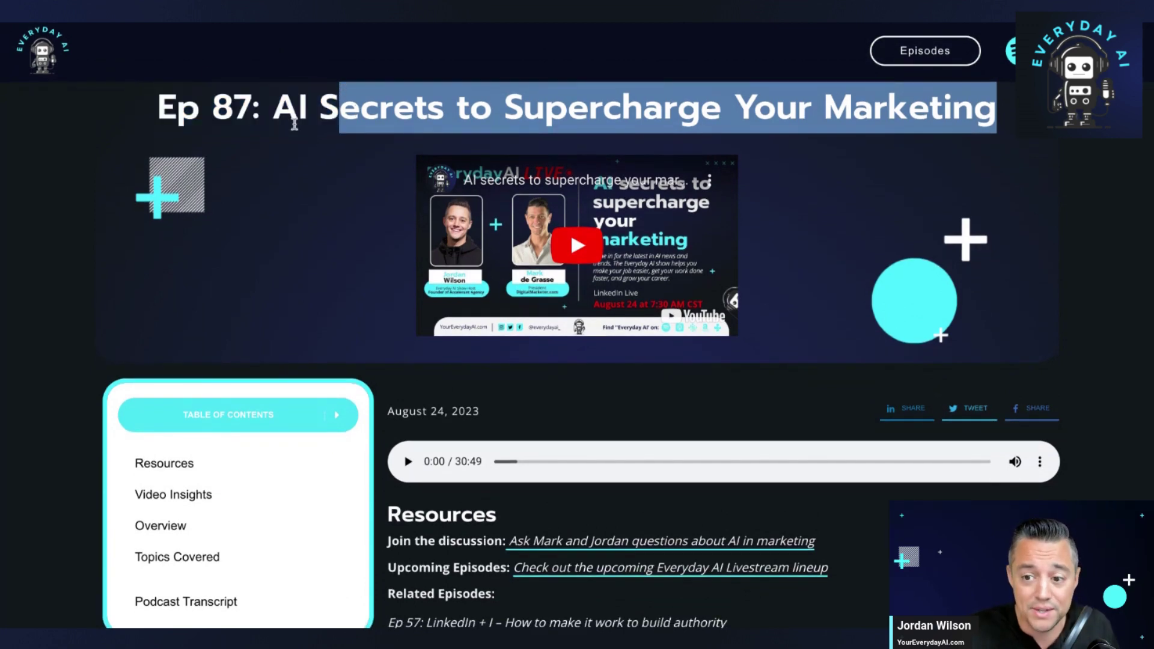
left_click(260, 88)
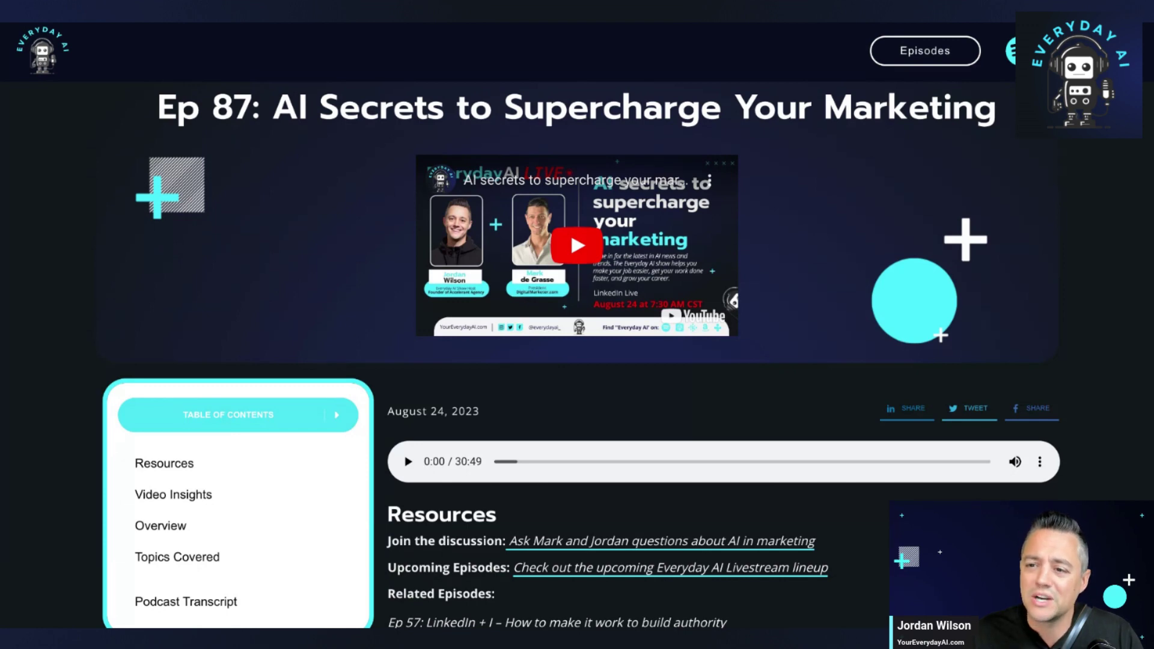
Step: Return to the ChatGPT conversation and inspect BrowserOp's request and response for the AI and marketing article
key("ctrl+Tab")
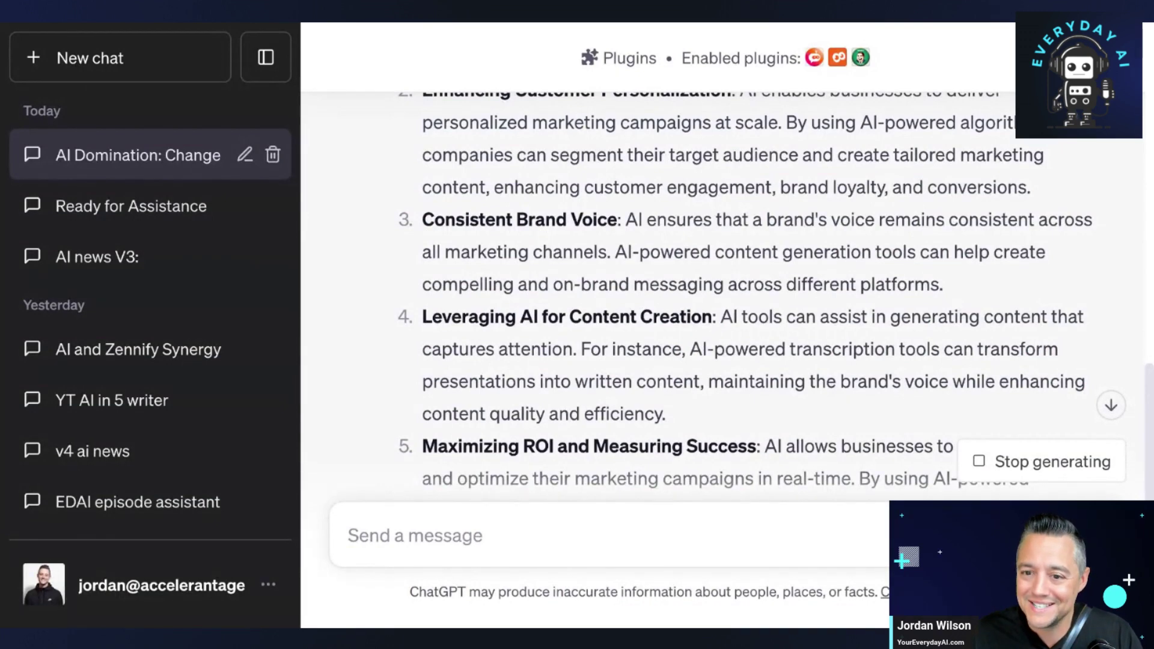
scroll(717, 186, "up", 10)
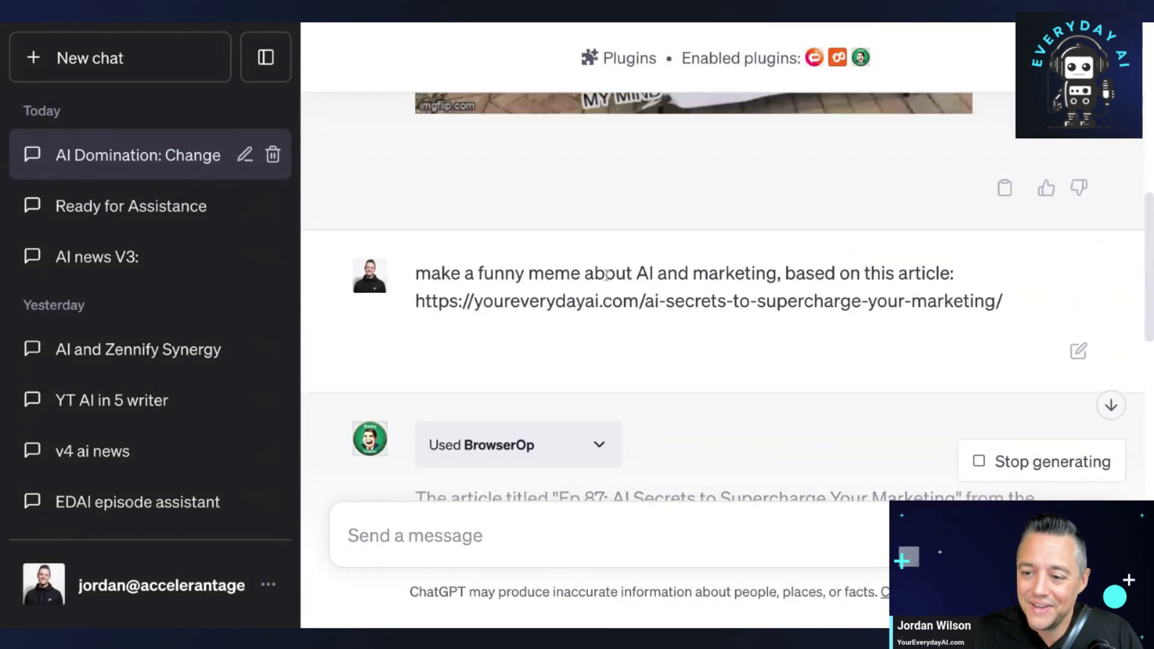
scroll(607, 280, "down", 2)
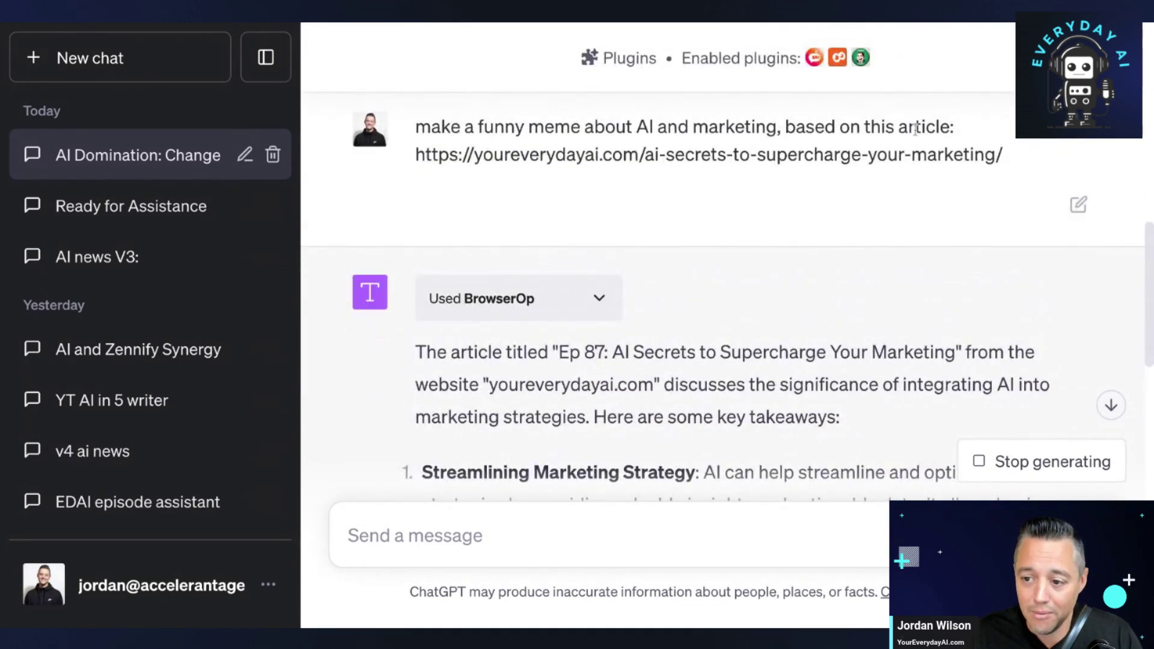
left_click(560, 305)
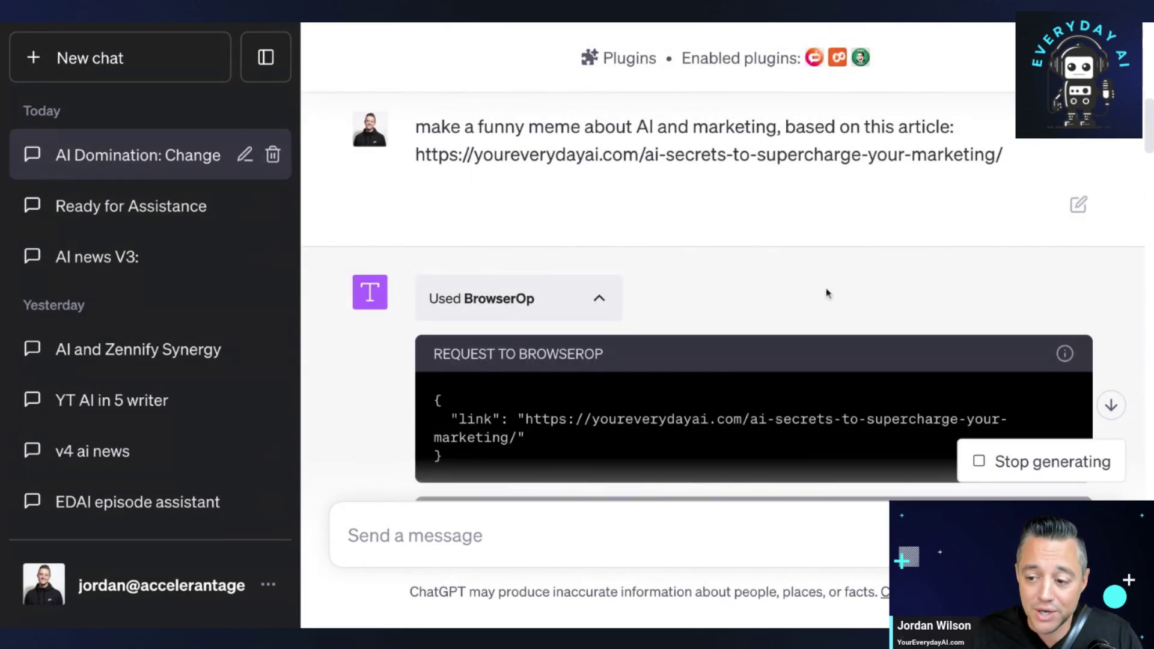
scroll(485, 298, "down", 3)
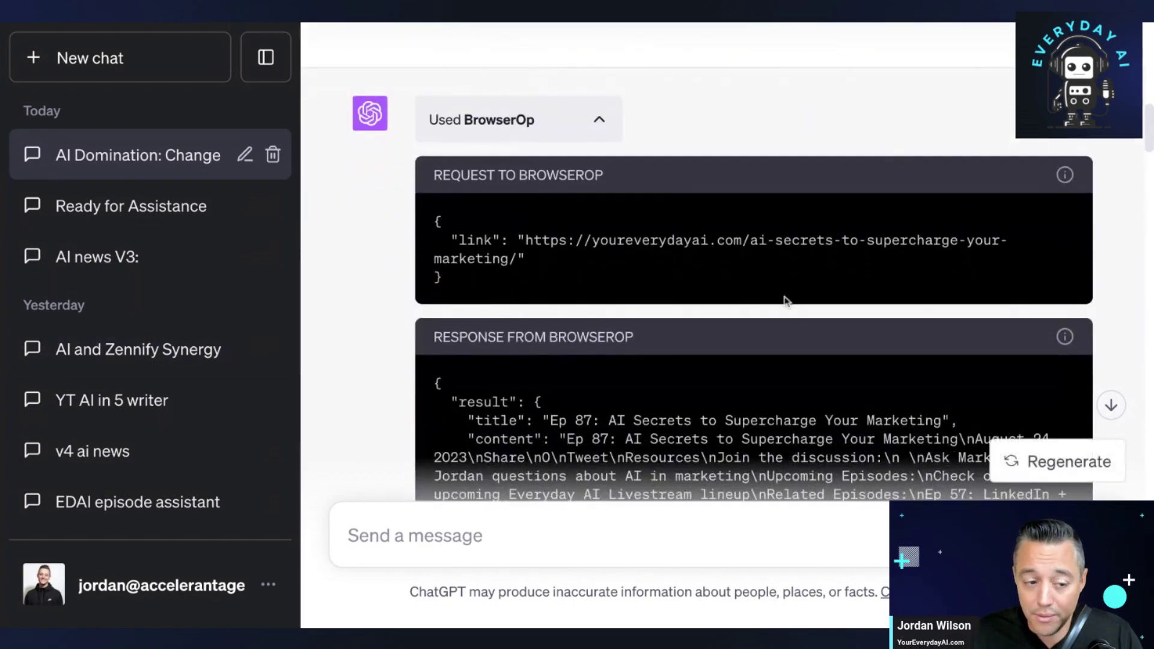
scroll(748, 311, "down", 5)
scroll(748, 311, "down", 20)
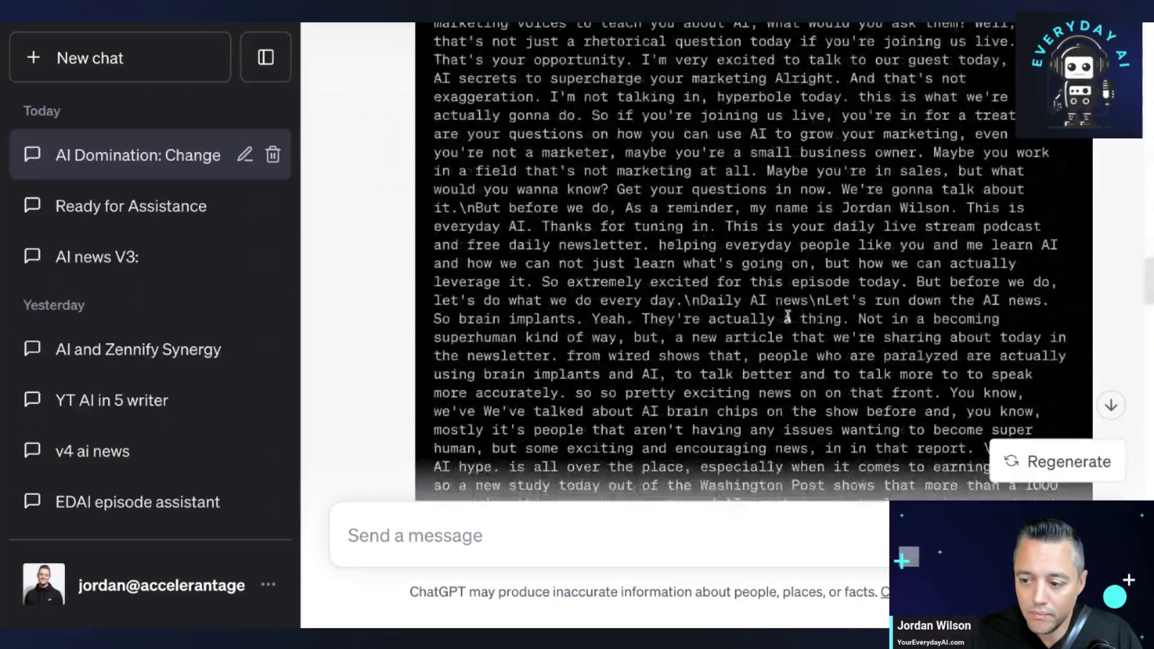
Step: Review the article takeaways and the AI and marketing meme in ChatGPT's reply
scroll(785, 312, "down", 10)
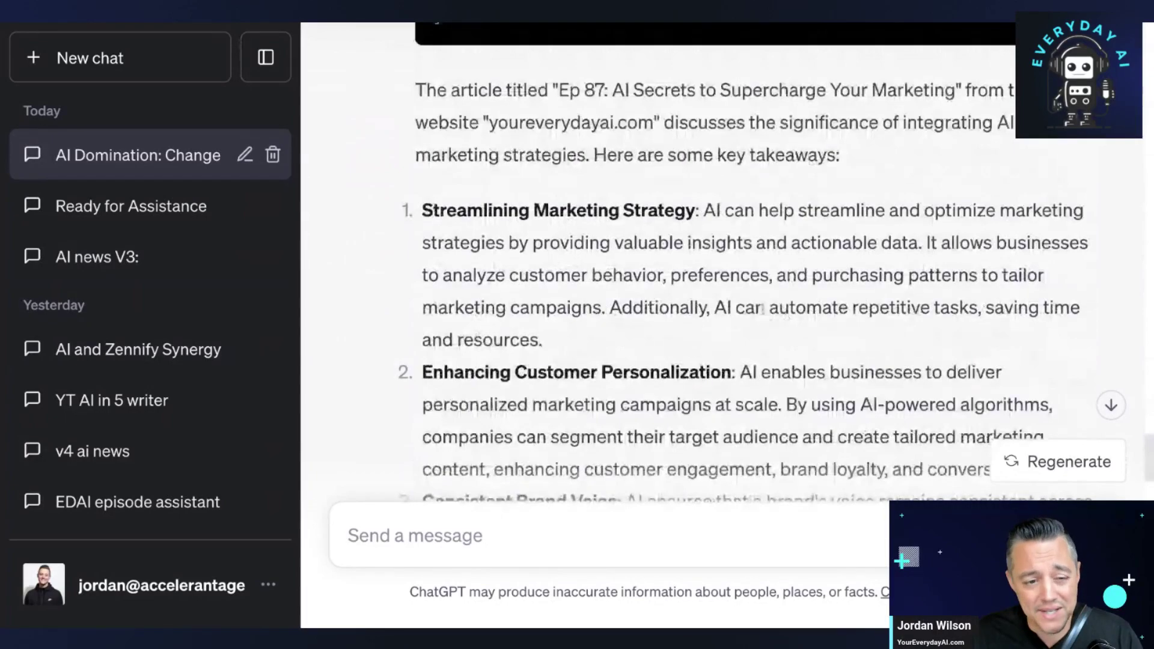
scroll(666, 264, "down", 3)
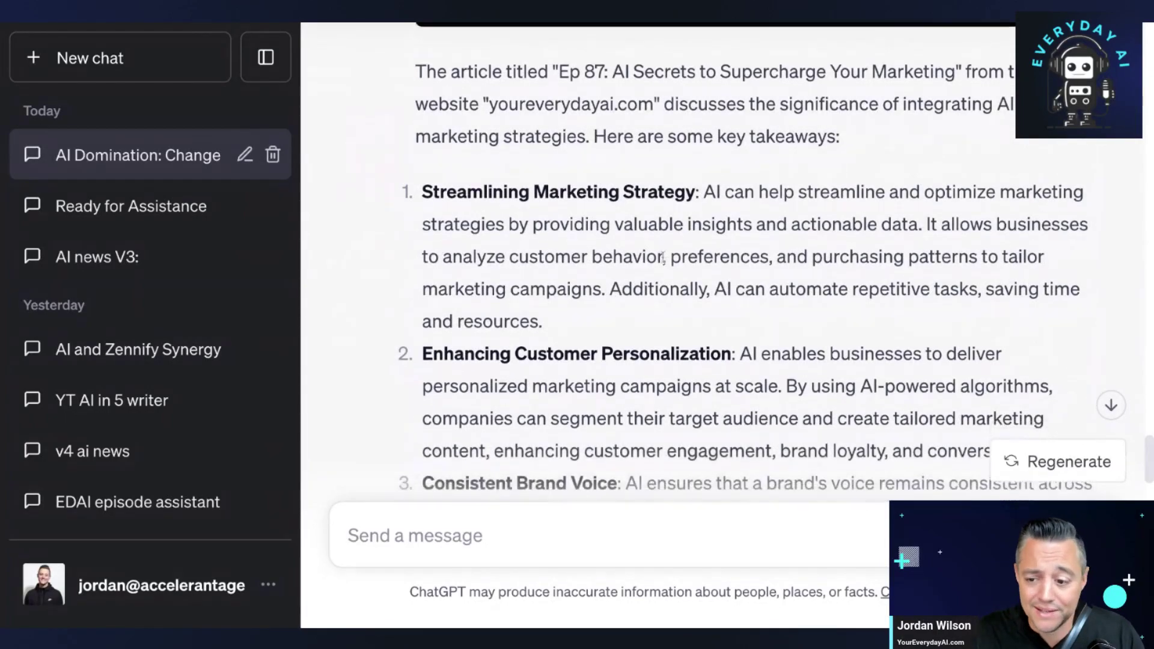
scroll(666, 265, "down", 10)
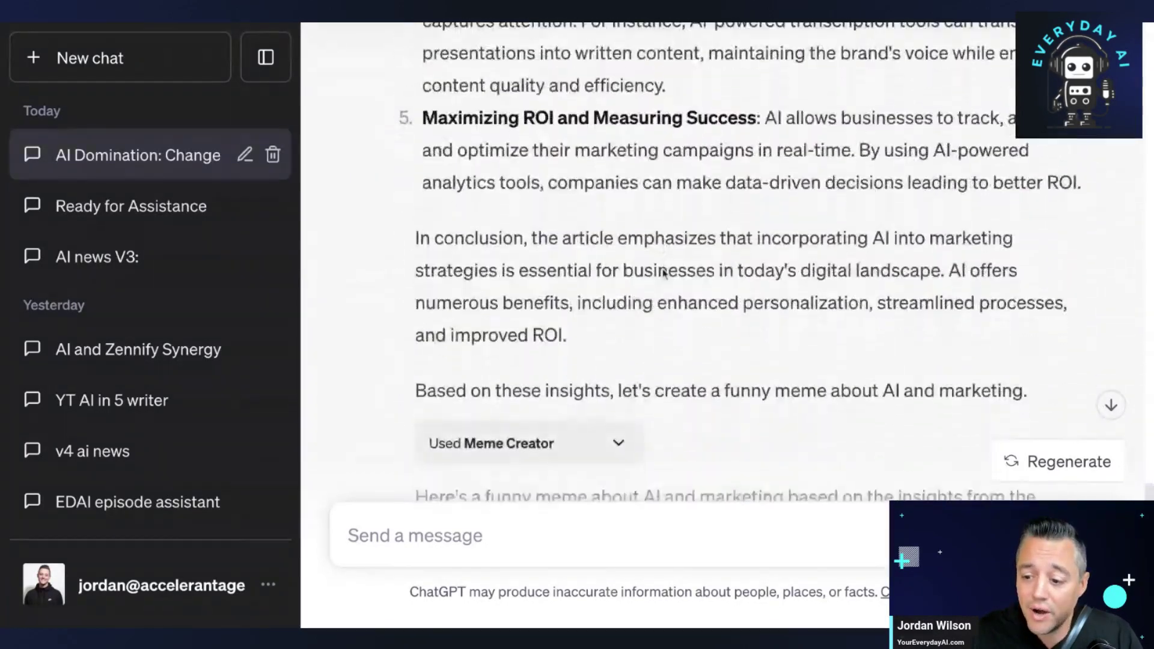
scroll(664, 274, "down", 3)
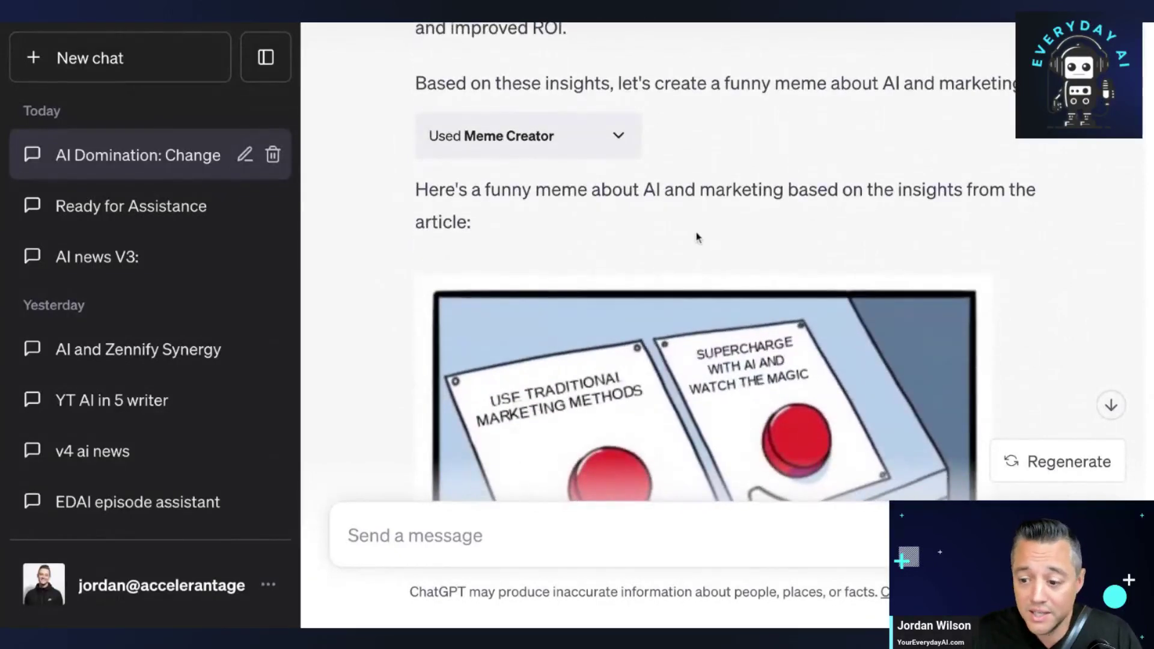
scroll(455, 269, "down", 2)
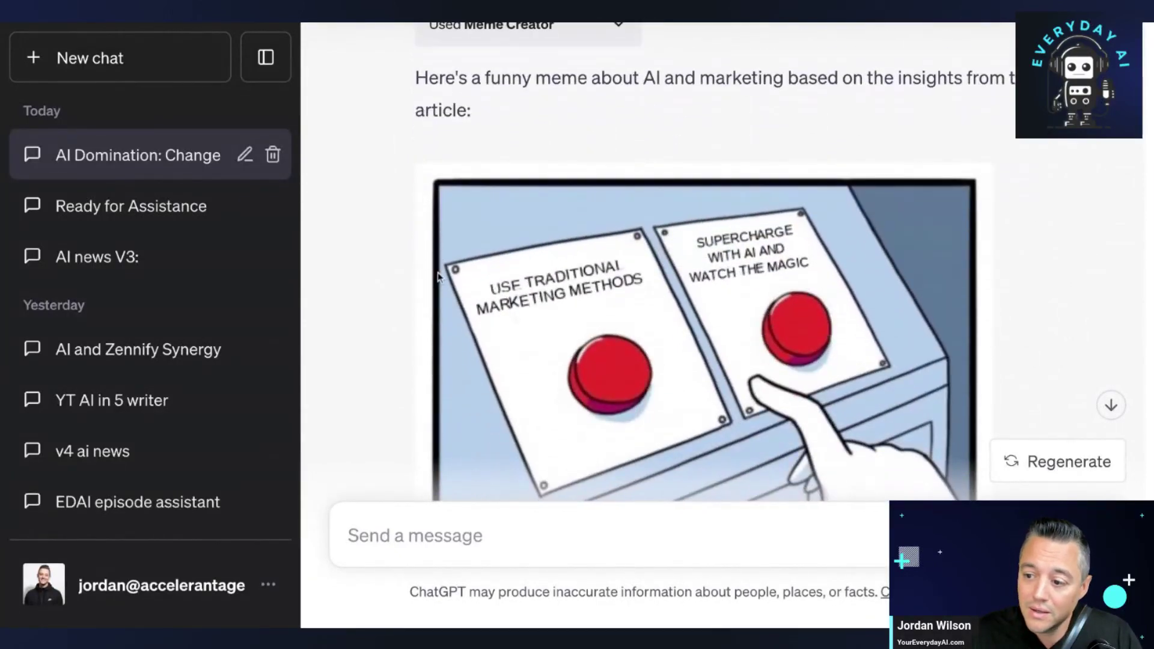
scroll(440, 276, "down", 9)
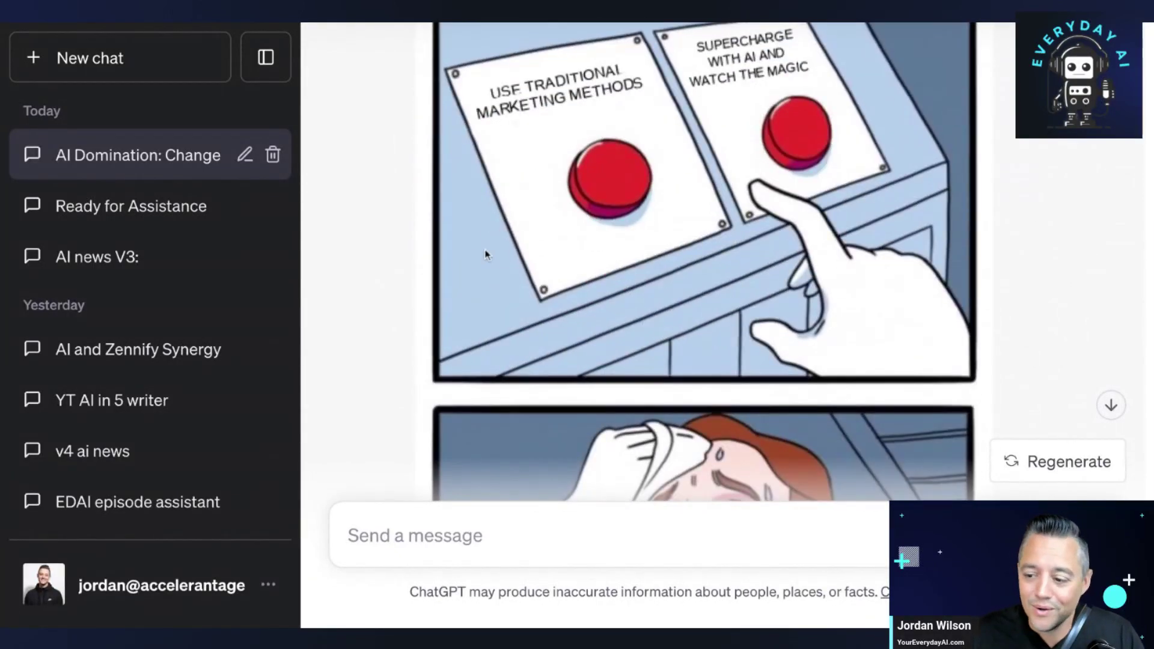
scroll(484, 254, "down", 2)
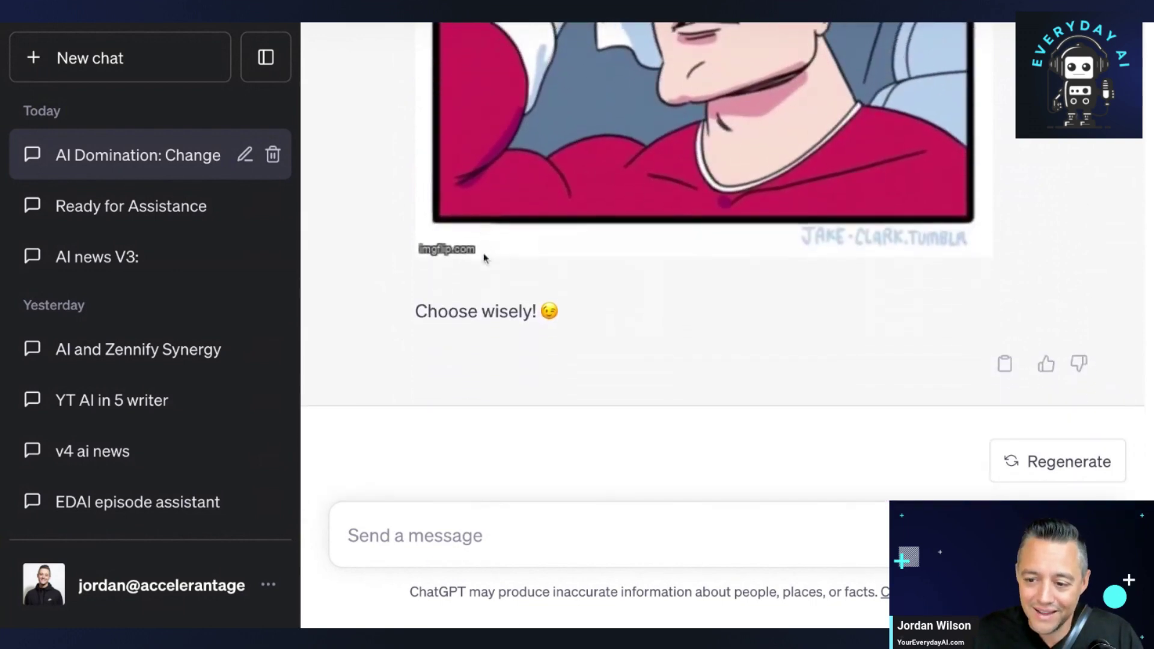
Step: Send the message "now make 2 more memes that can be used in a blog post for that webpage i shared"
left_click(460, 534)
type("now ma")
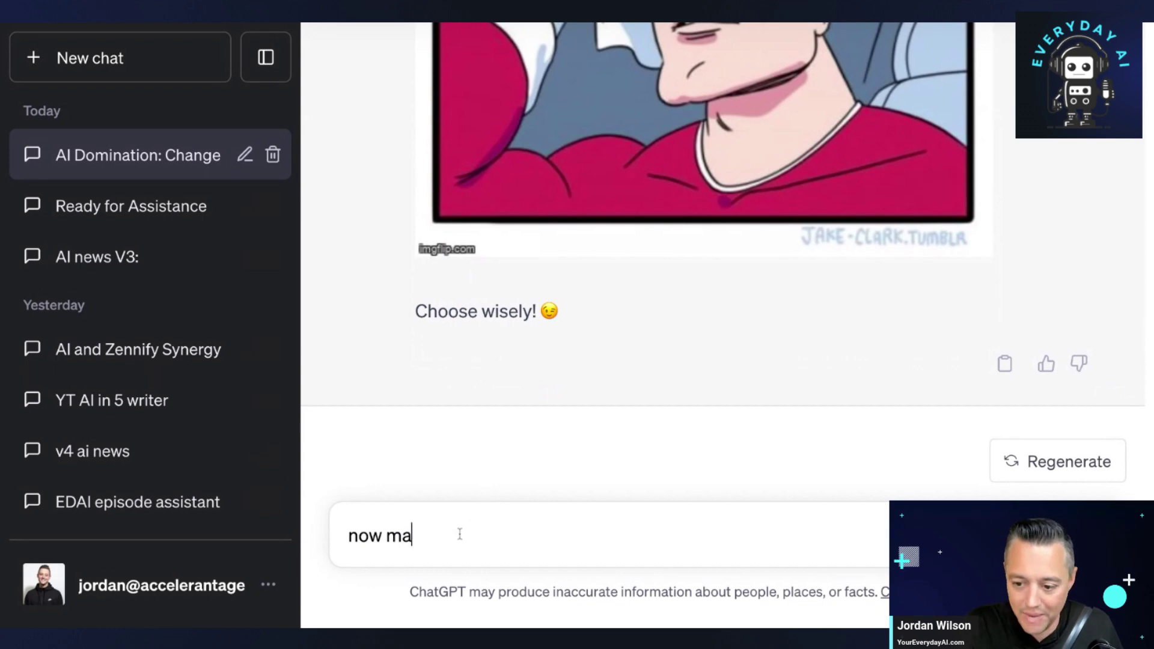
type("ke 2 more memeb")
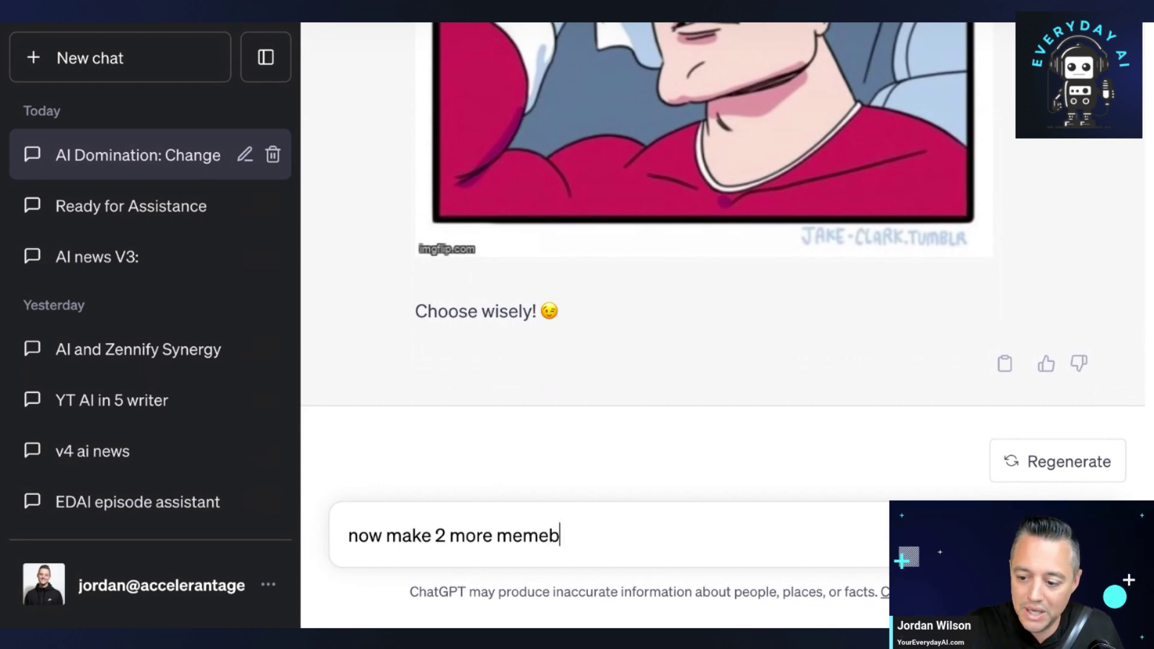
key("BackSpace")
type("s that can be used in")
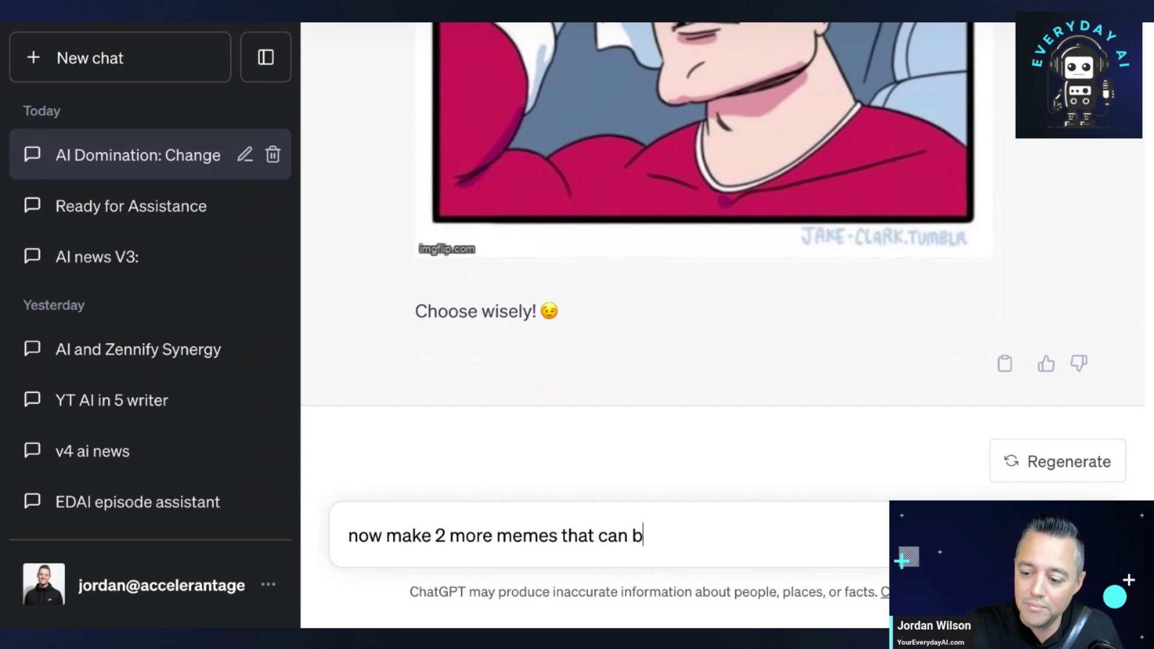
type(" a blog p")
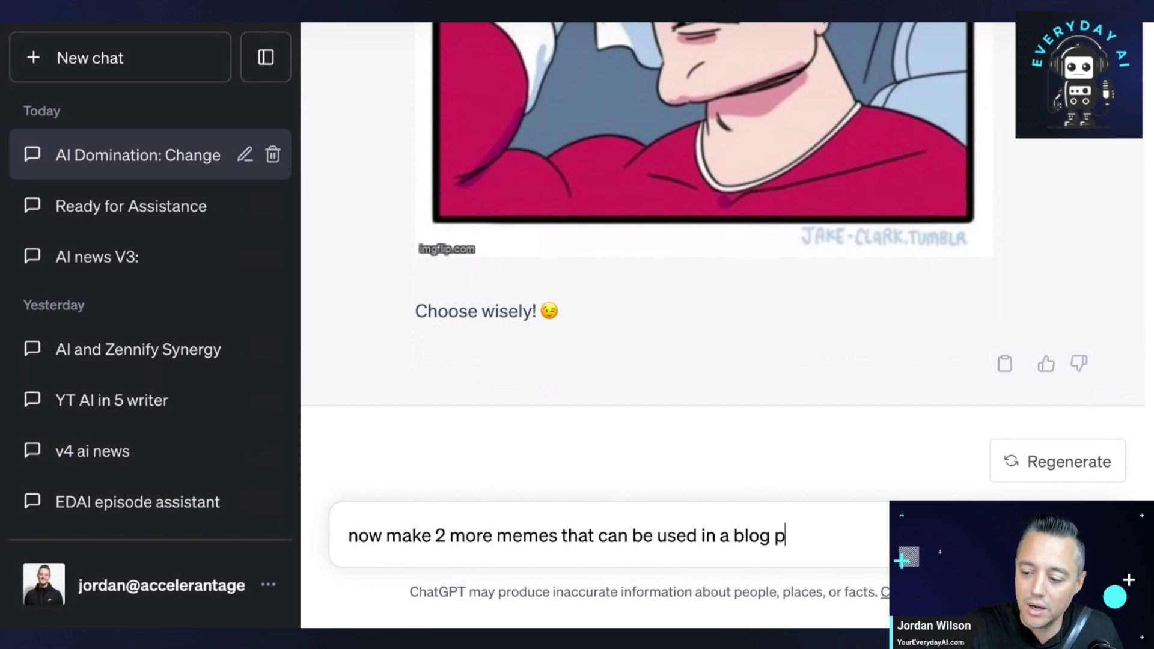
type("ost for that w")
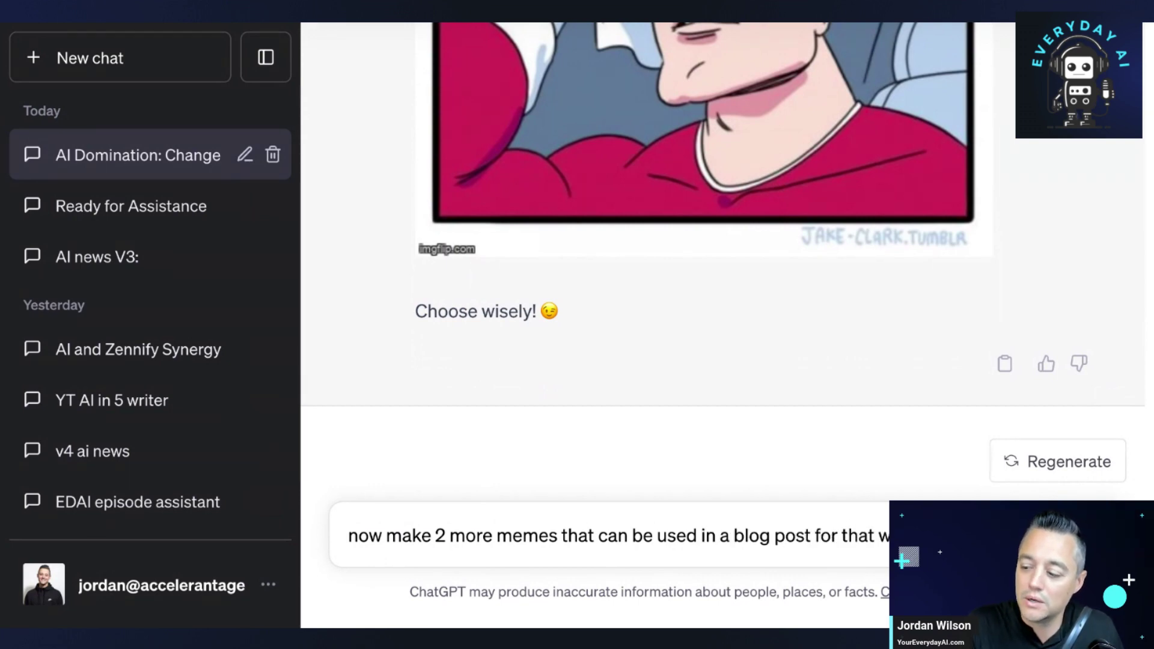
key("Return")
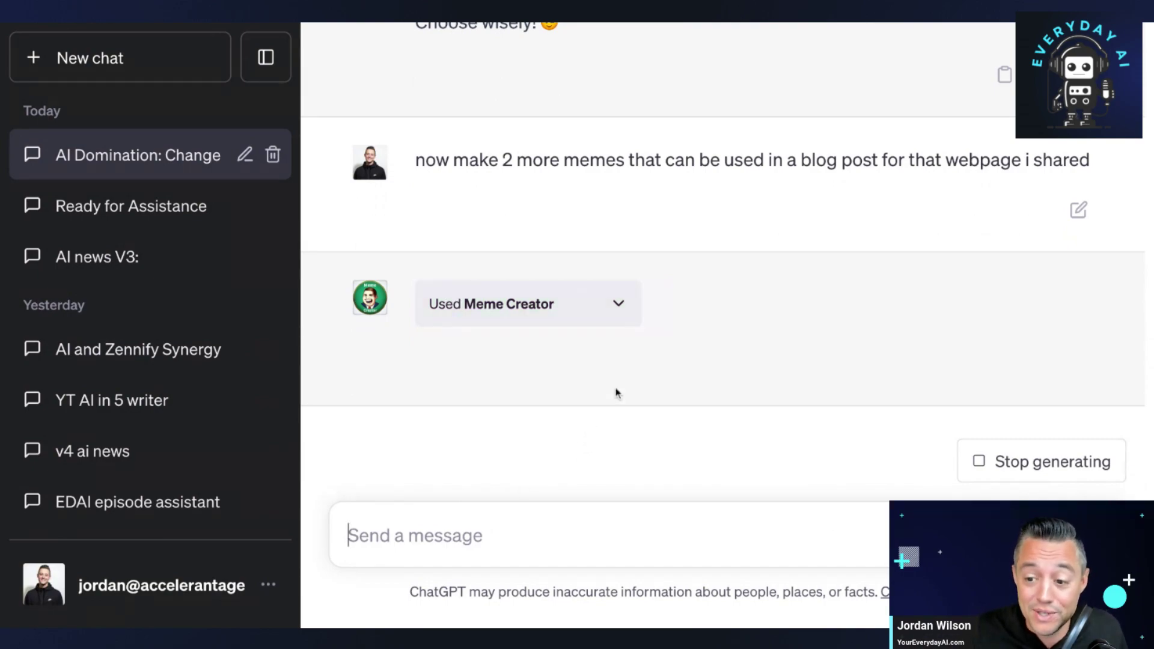
Step: Review the earlier conversation, from the AI rule meme through the article prompt and BrowserOp's request and response
scroll(615, 393, "up", 20)
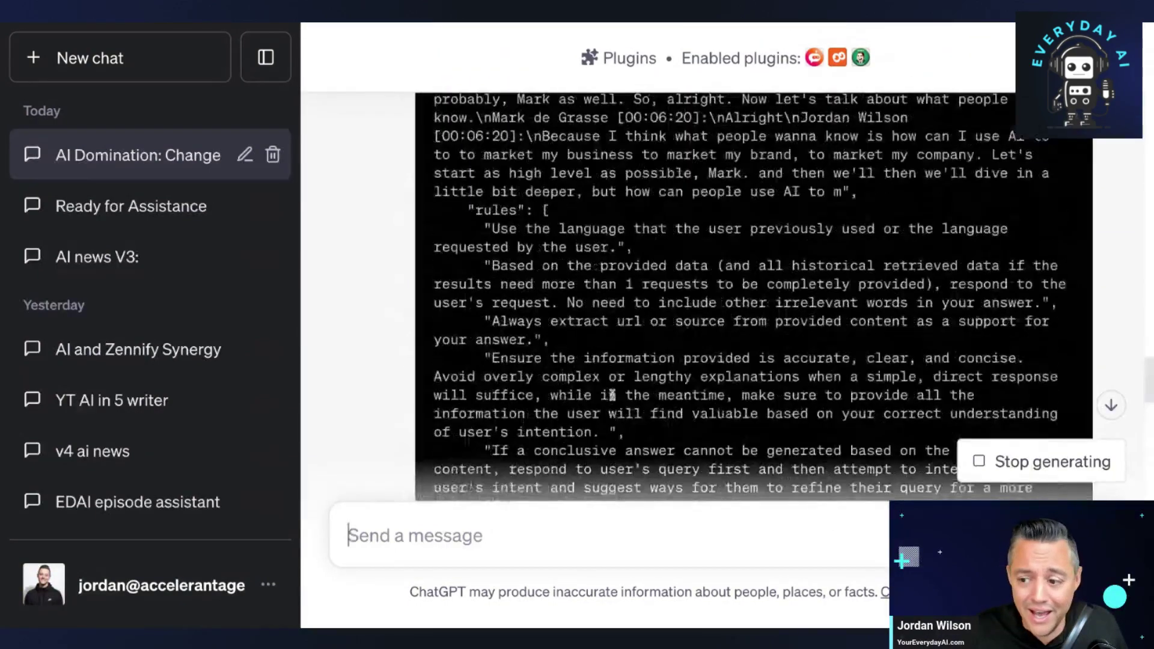
scroll(611, 395, "down", 20)
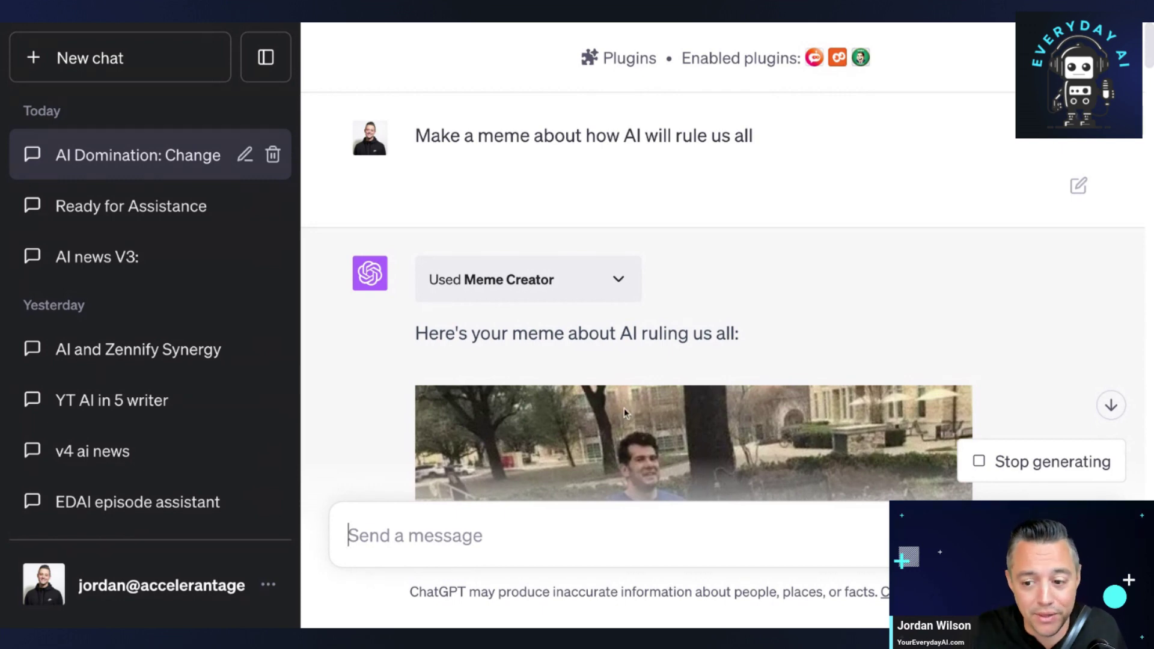
scroll(624, 408, "down", 10)
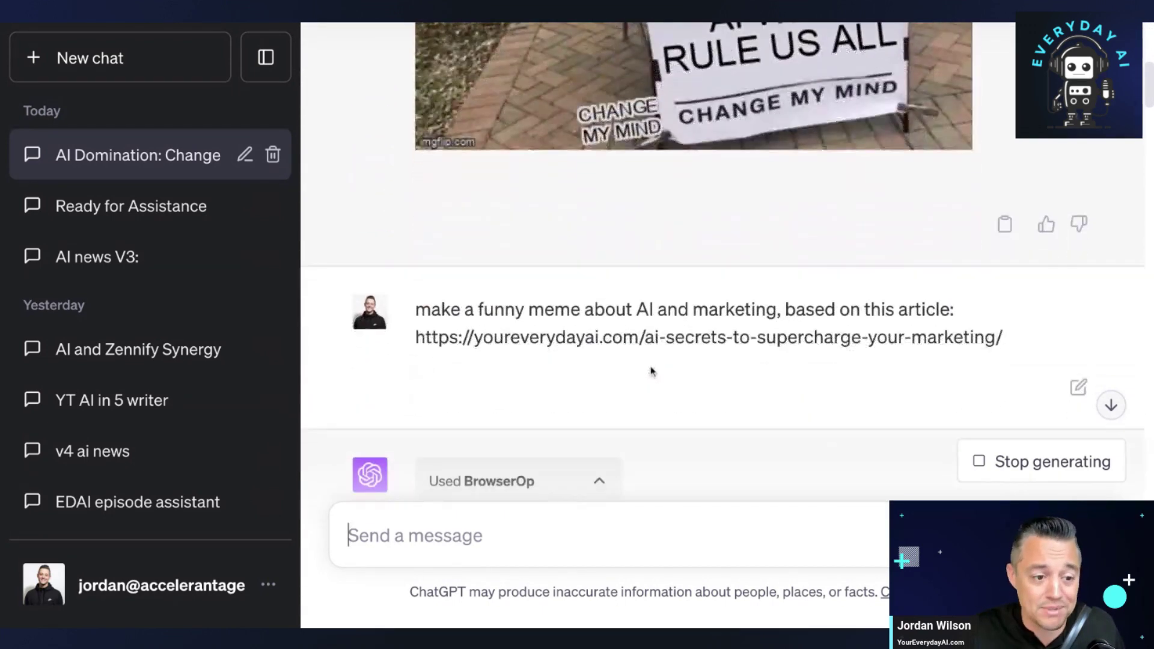
scroll(651, 371, "down", 1)
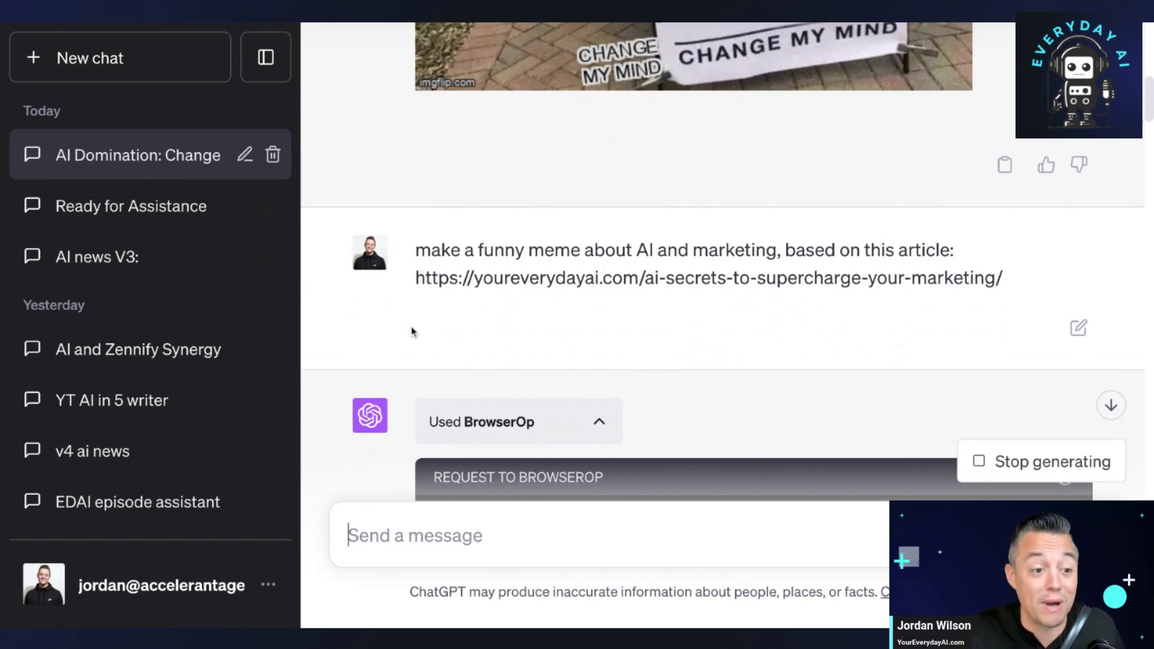
scroll(415, 331, "down", 10)
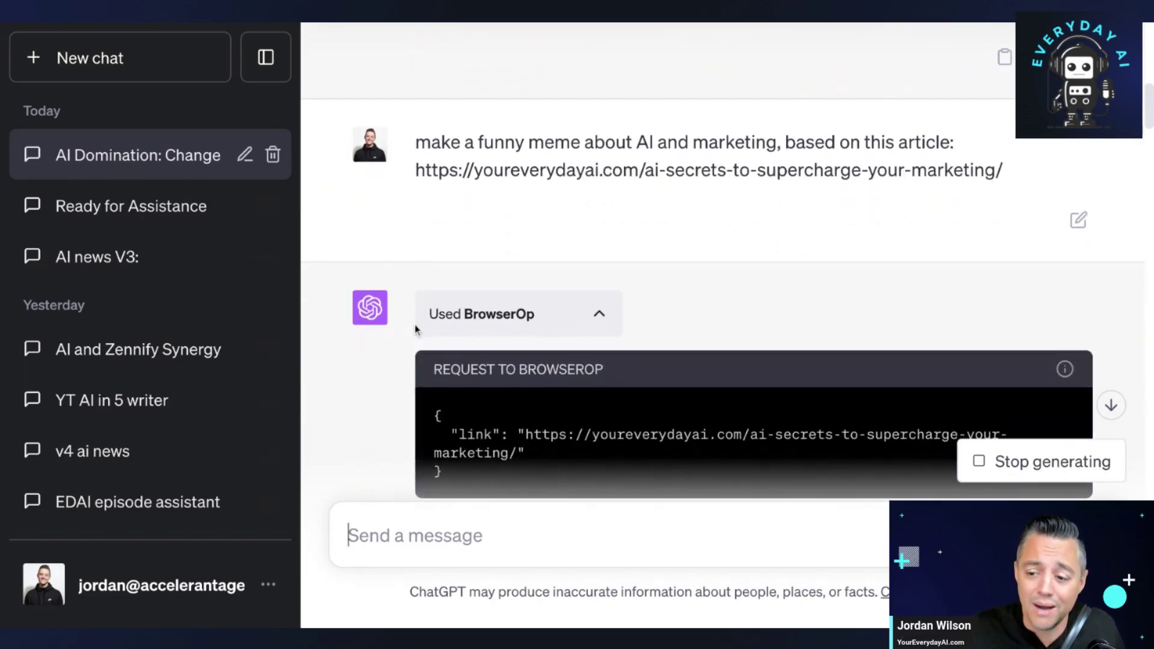
scroll(422, 331, "down", 20)
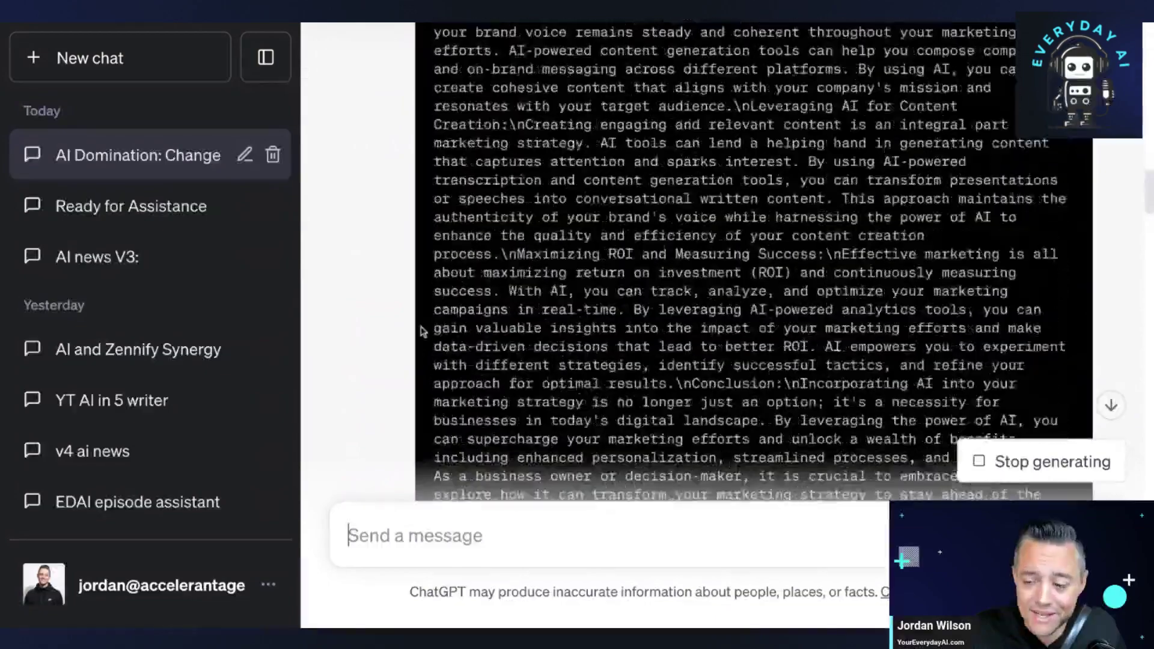
scroll(422, 328, "down", 1)
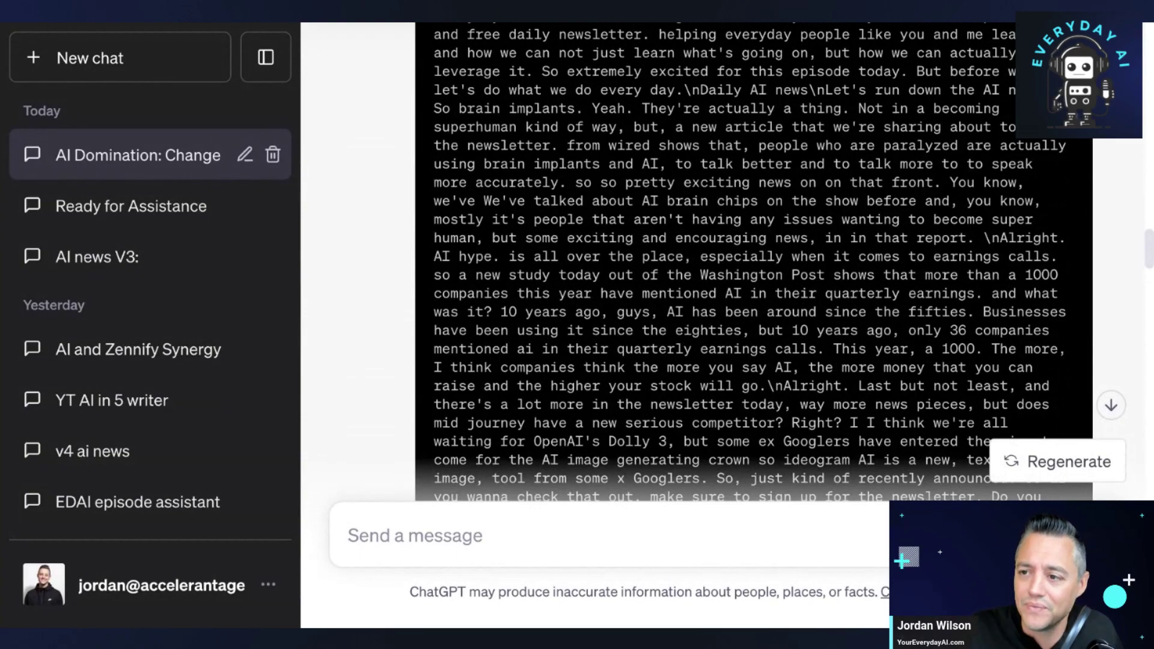
scroll(466, 255, "down", 20)
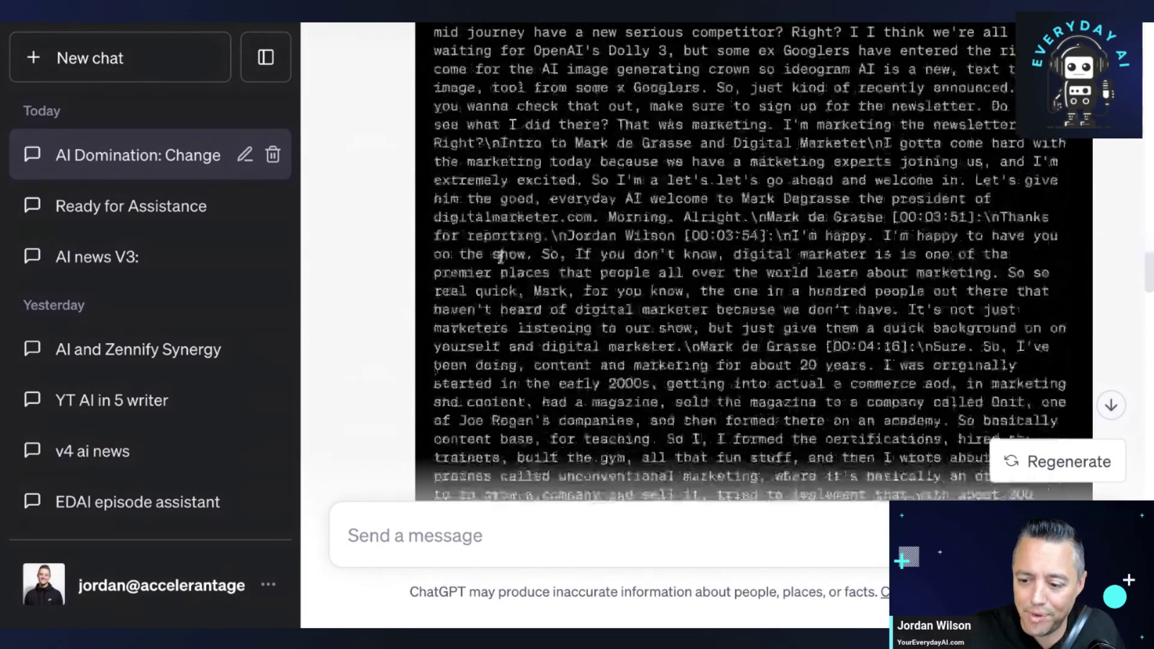
scroll(466, 255, "down", 15)
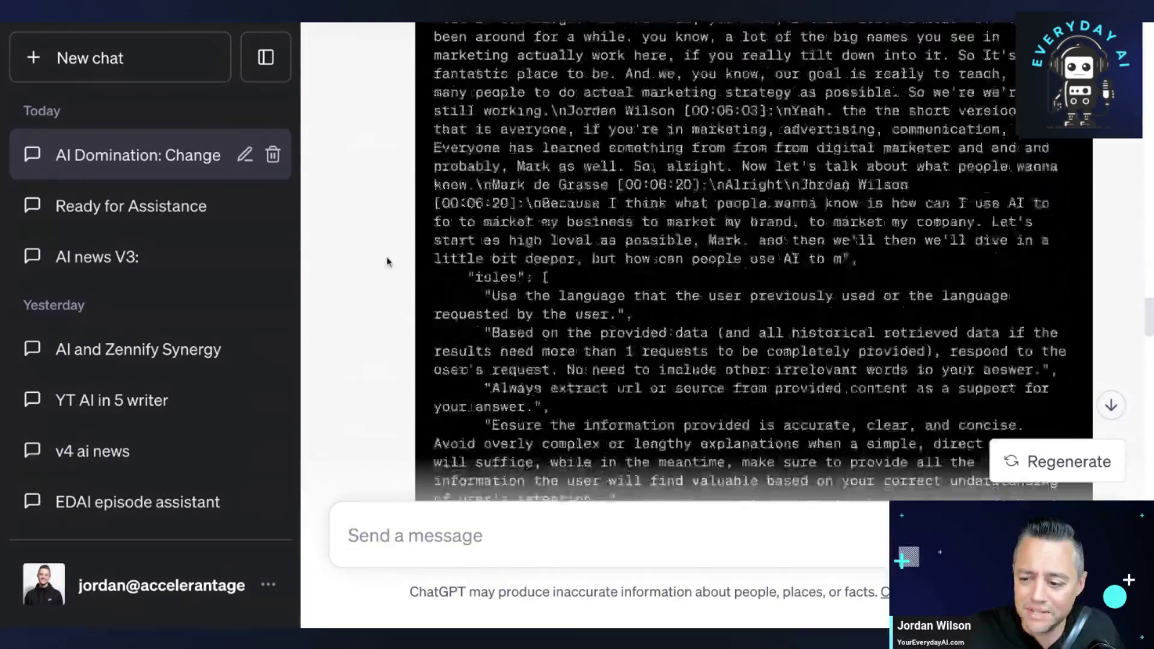
scroll(390, 260, "down", 20)
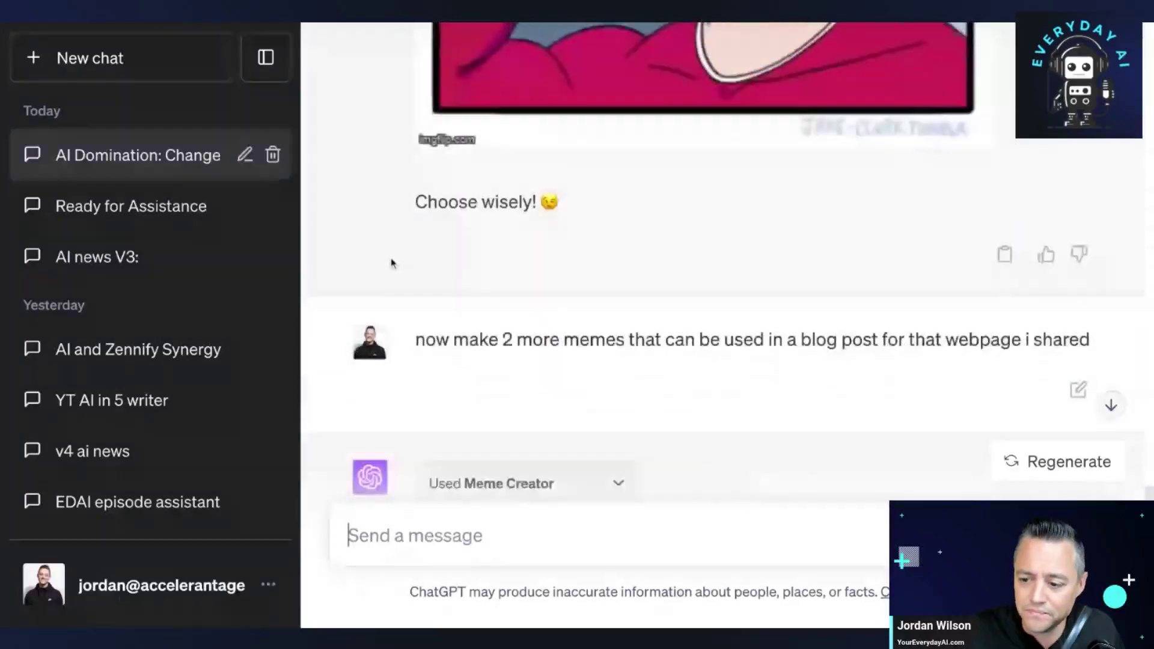
Step: Examine the two new marketing memes and the closing line in ChatGPT's latest reply
scroll(390, 263, "down", 6)
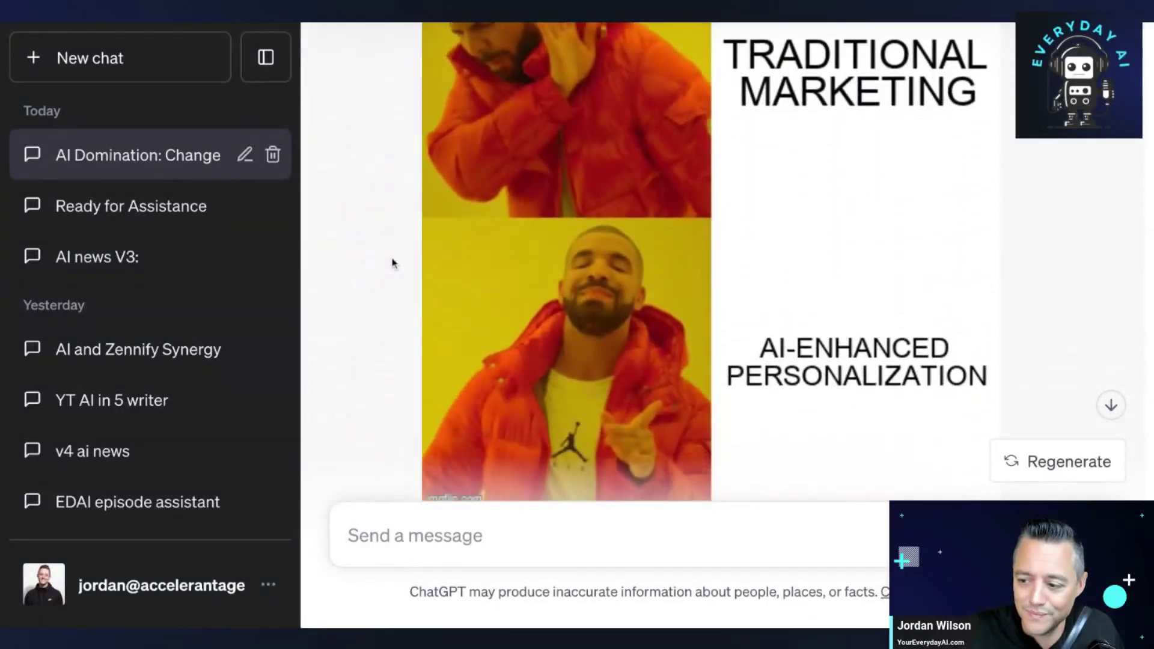
scroll(392, 263, "down", 8)
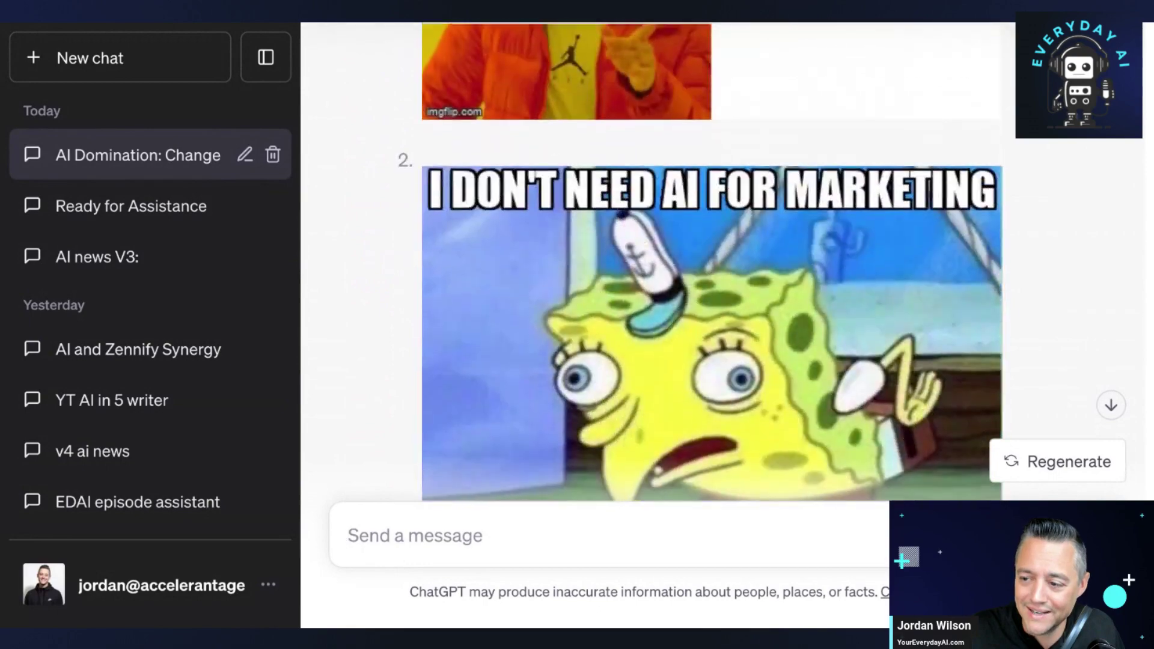
scroll(392, 263, "up", 8)
scroll(667, 319, "up", 4)
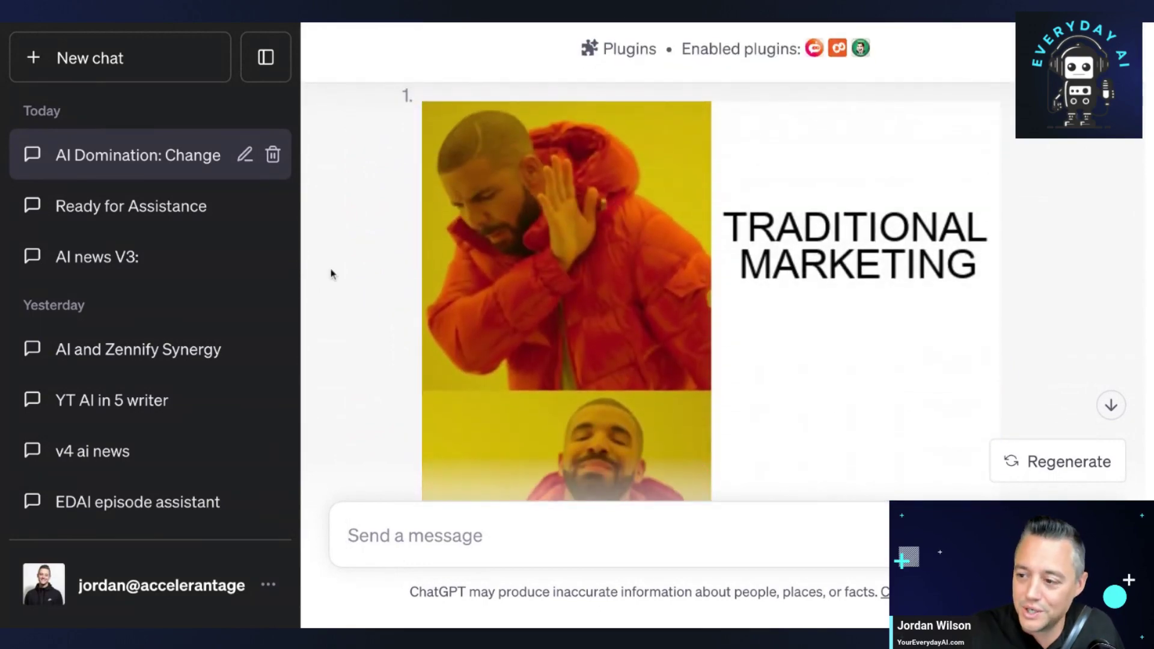
scroll(331, 274, "down", 10)
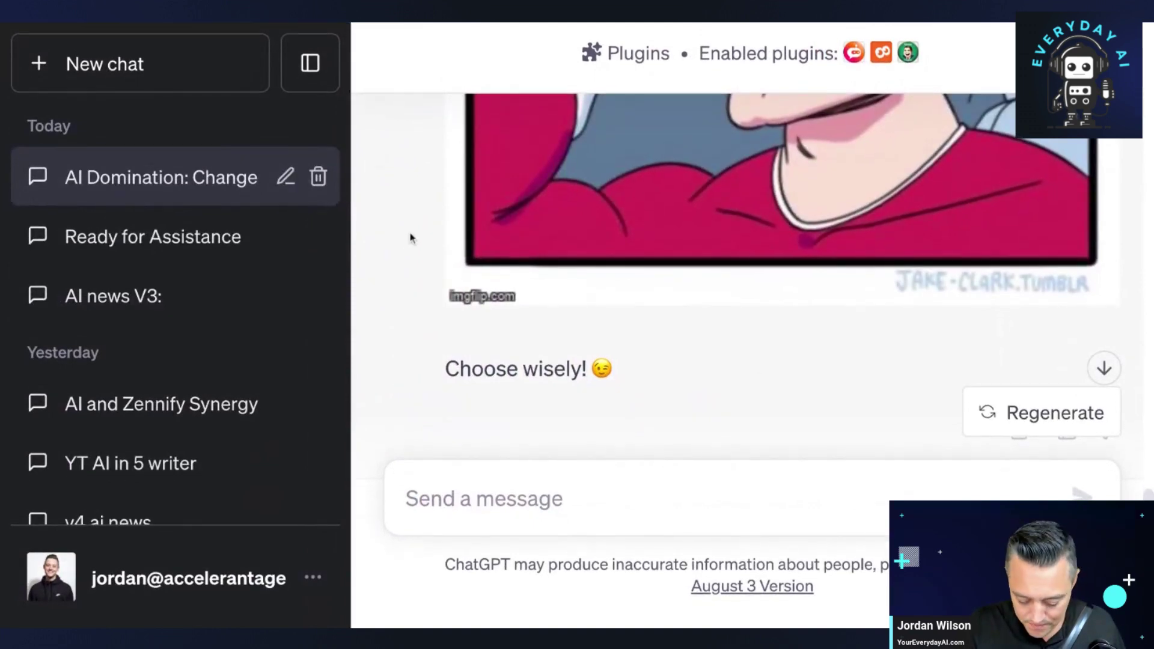
scroll(667, 300, "up", 5)
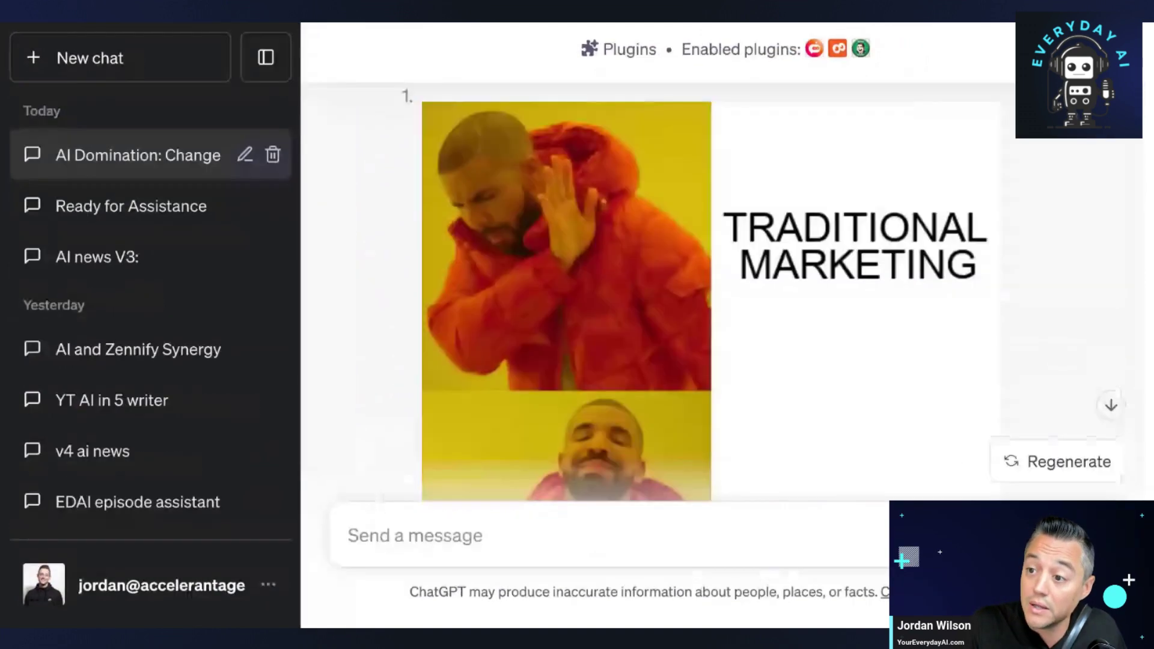
scroll(667, 300, "down", 8)
scroll(408, 244, "down", 12)
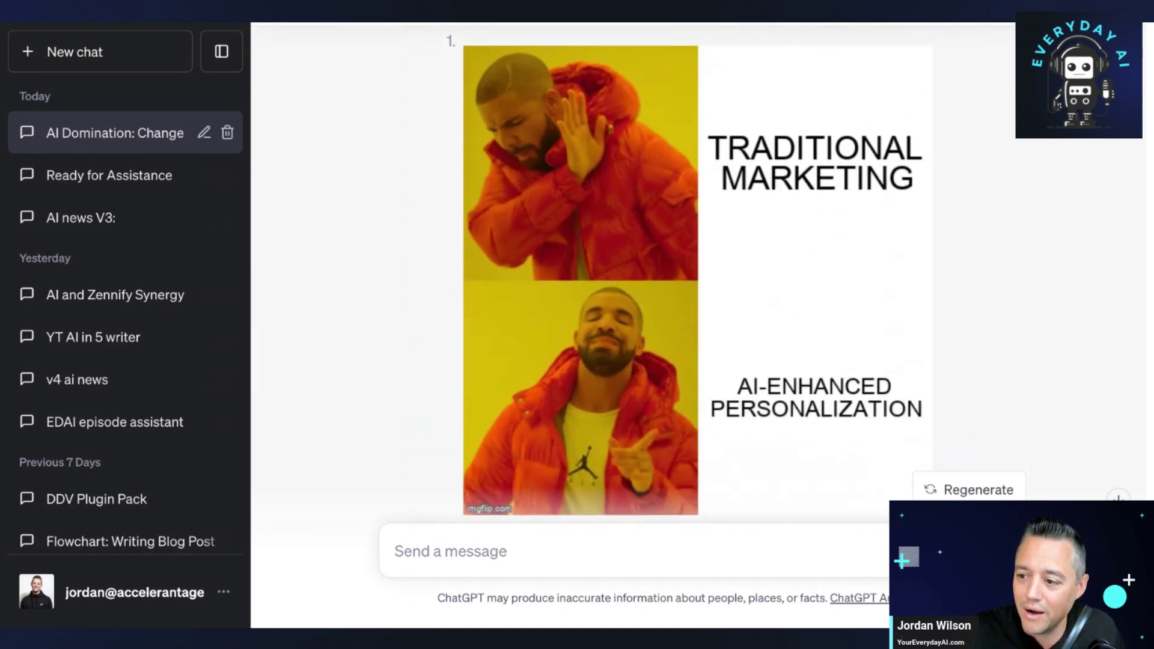
scroll(380, 289, "down", 7)
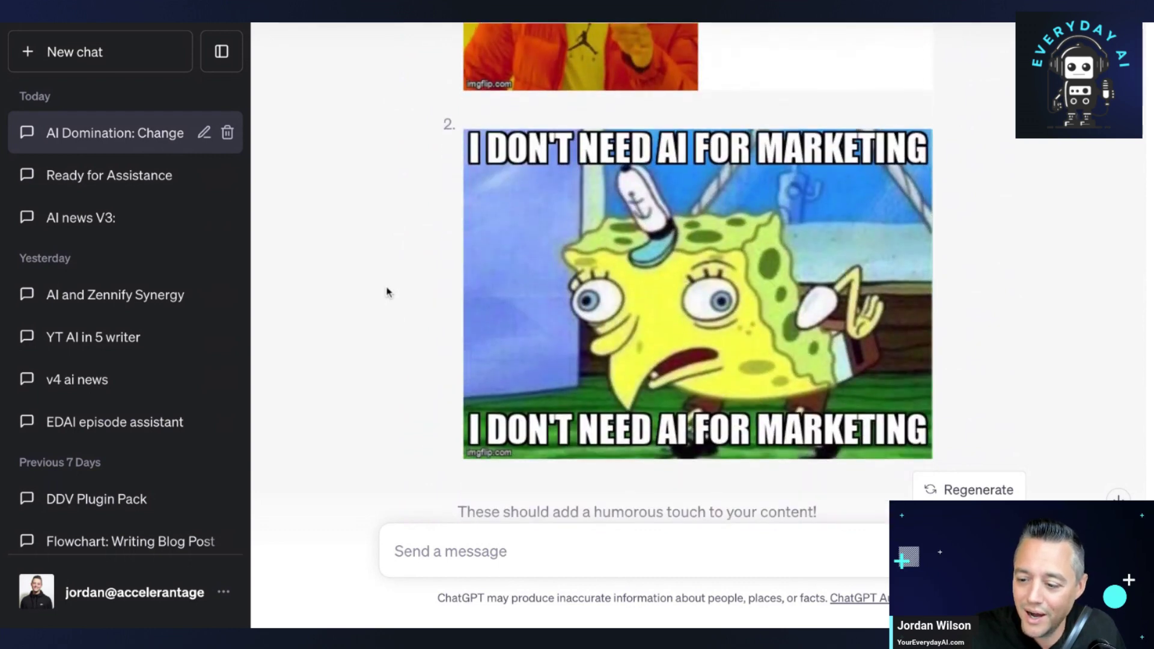
scroll(697, 258, "down", 3)
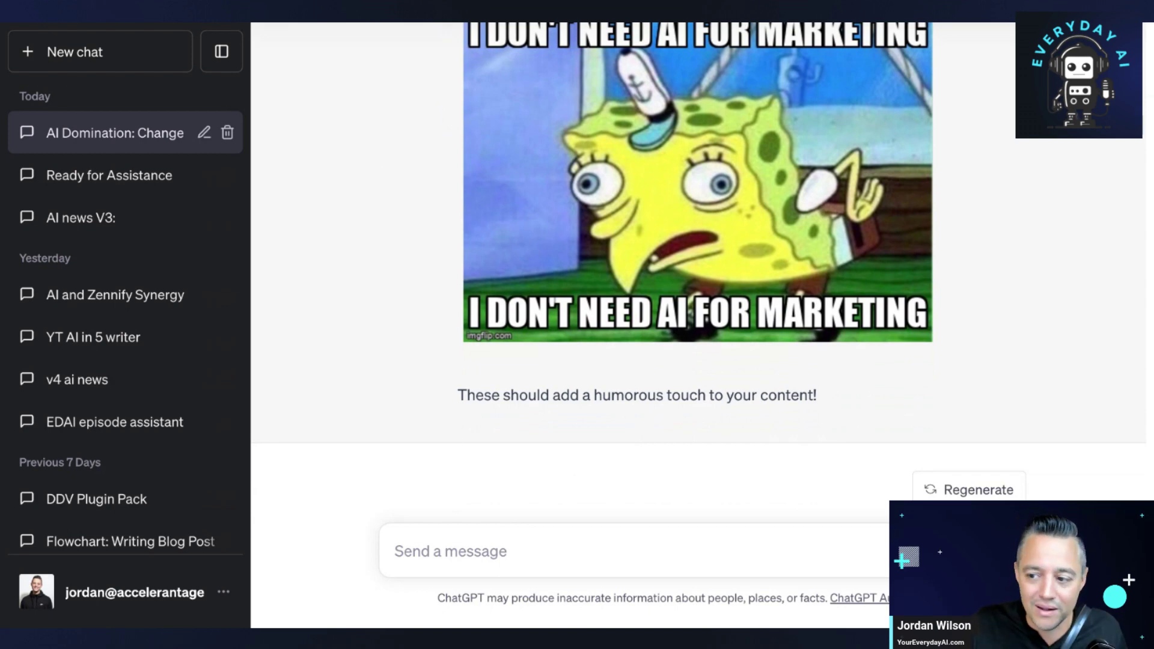
Step: Switch to the Everyday AI website's home page
left_click(456, 24)
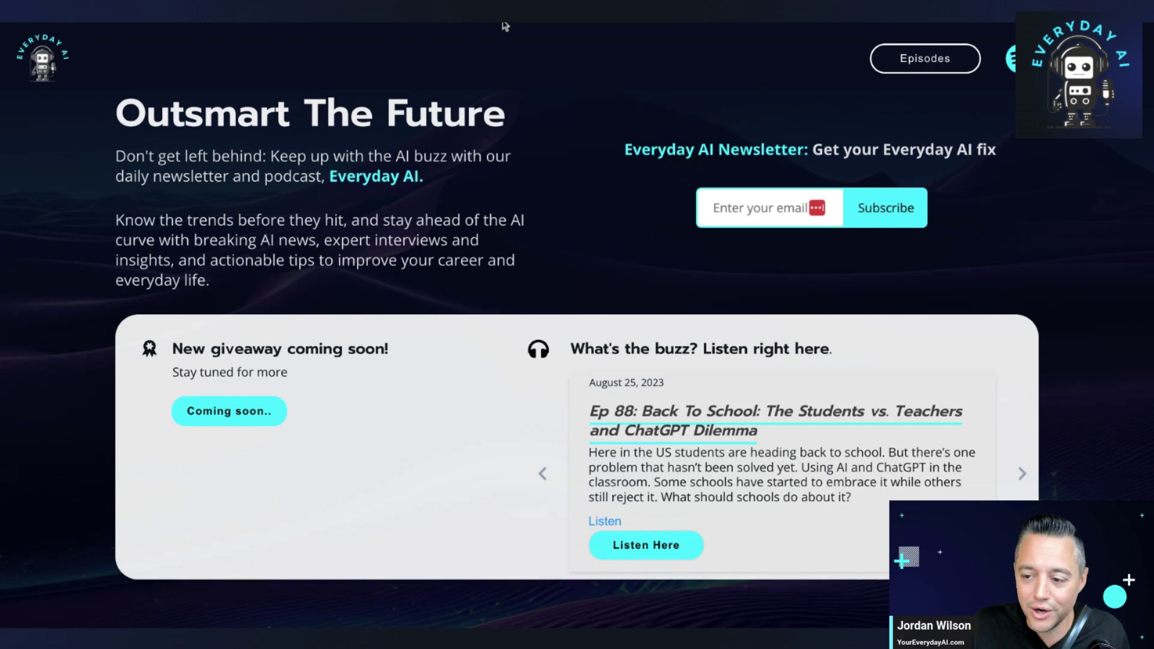